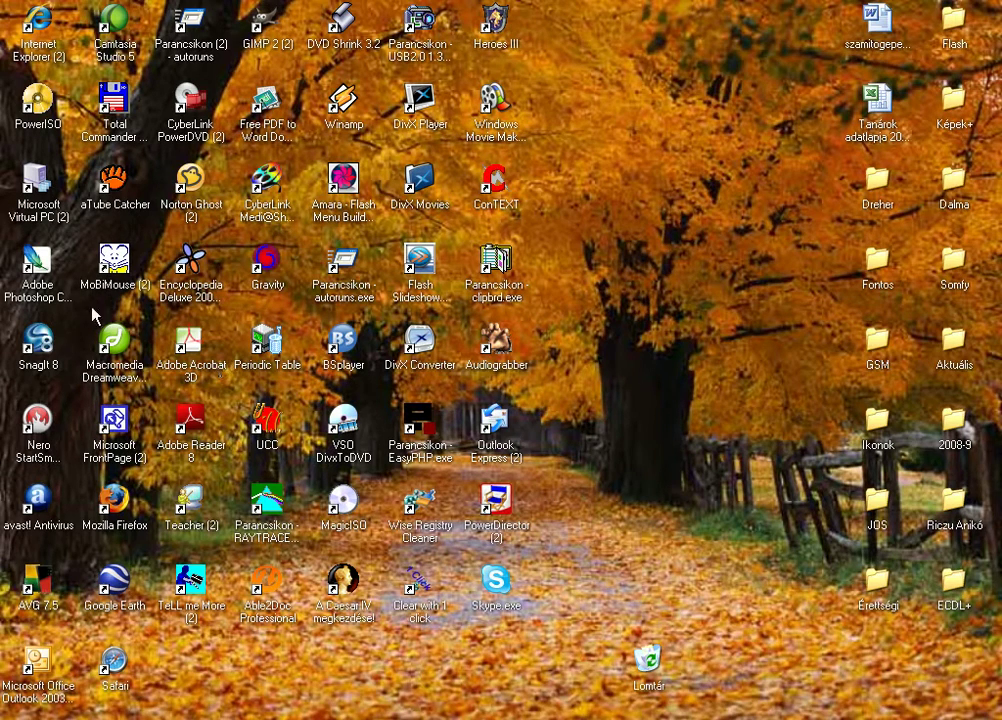
Launch Adobe Photoshop CS2 from its desktop shortcut.
{"action": "double_click", "coordinate": [40, 270]}
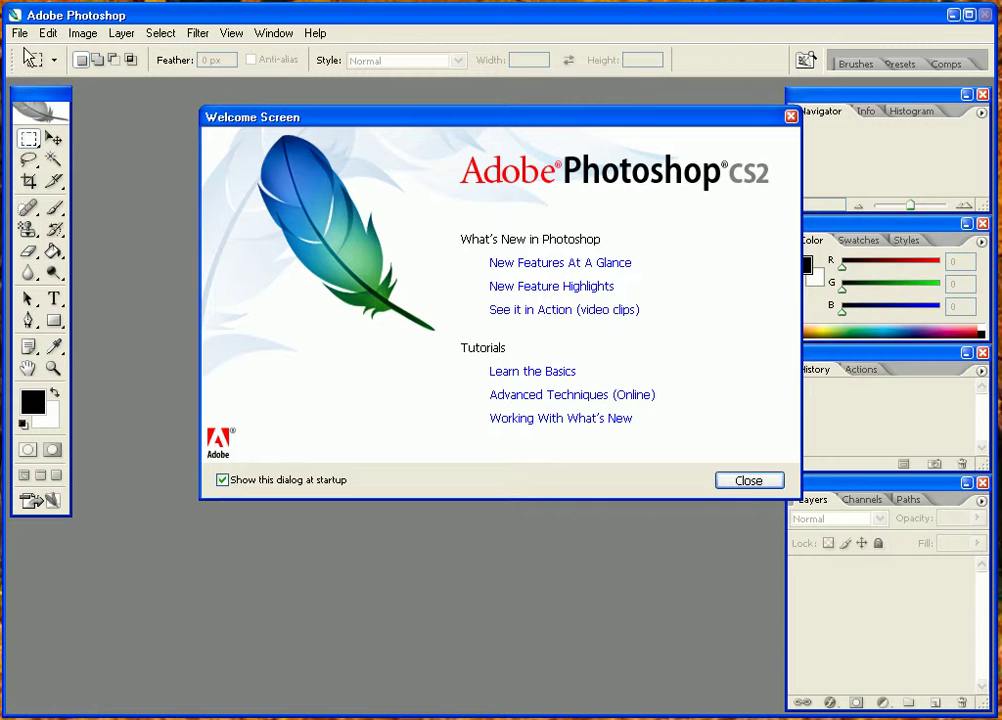
Open EU_térkép.jpg and Zászlók.jpg together from the Forrás\Teszt4 folder.
{"action": "left_click", "coordinate": [737, 483]}
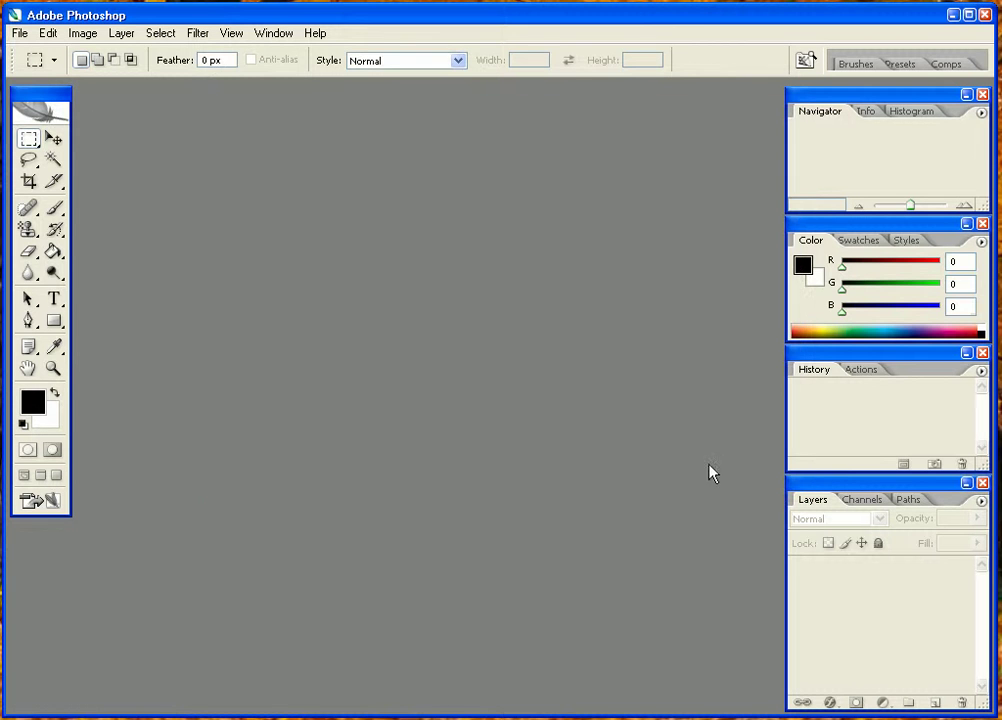
{"action": "left_click", "coordinate": [18, 33]}
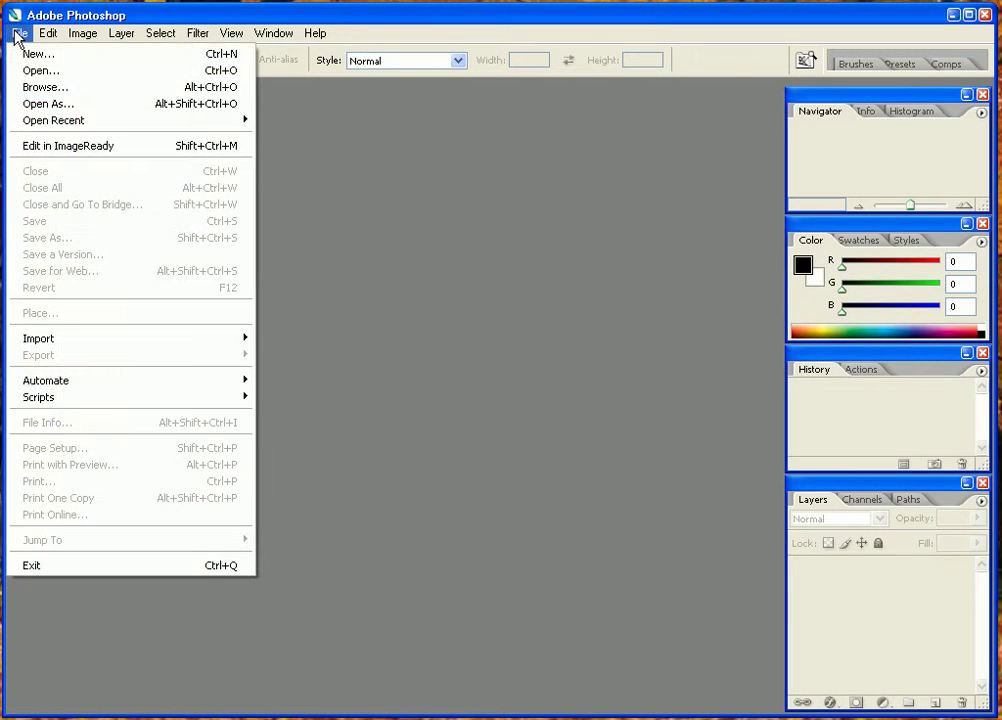
{"action": "left_click", "coordinate": [60, 72]}
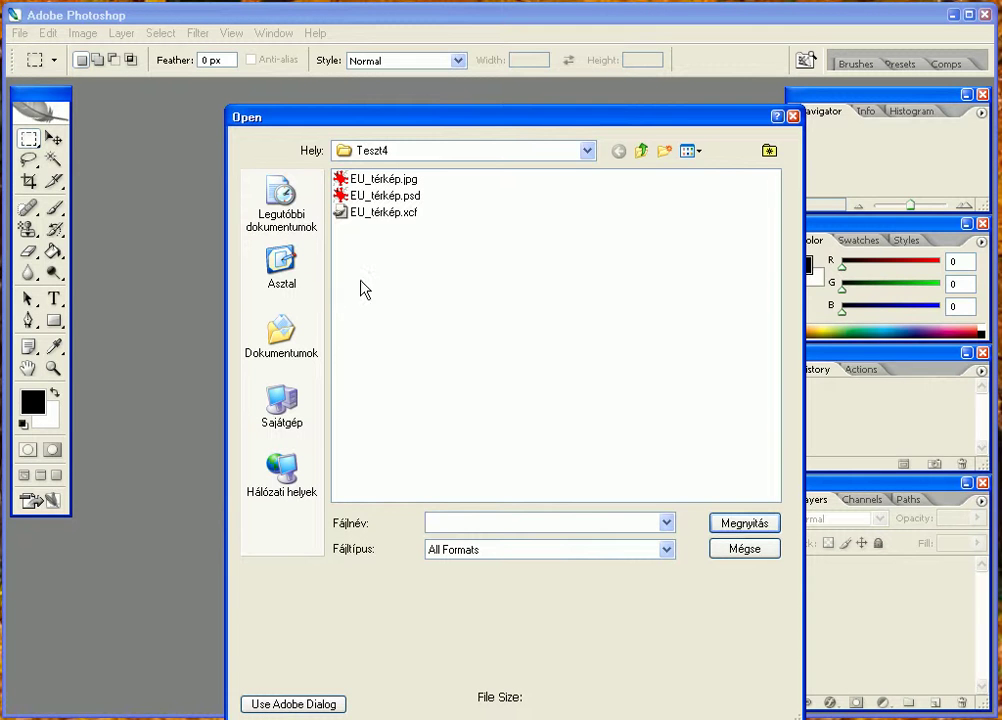
{"action": "left_click", "coordinate": [641, 152]}
{"action": "left_click", "coordinate": [641, 152]}
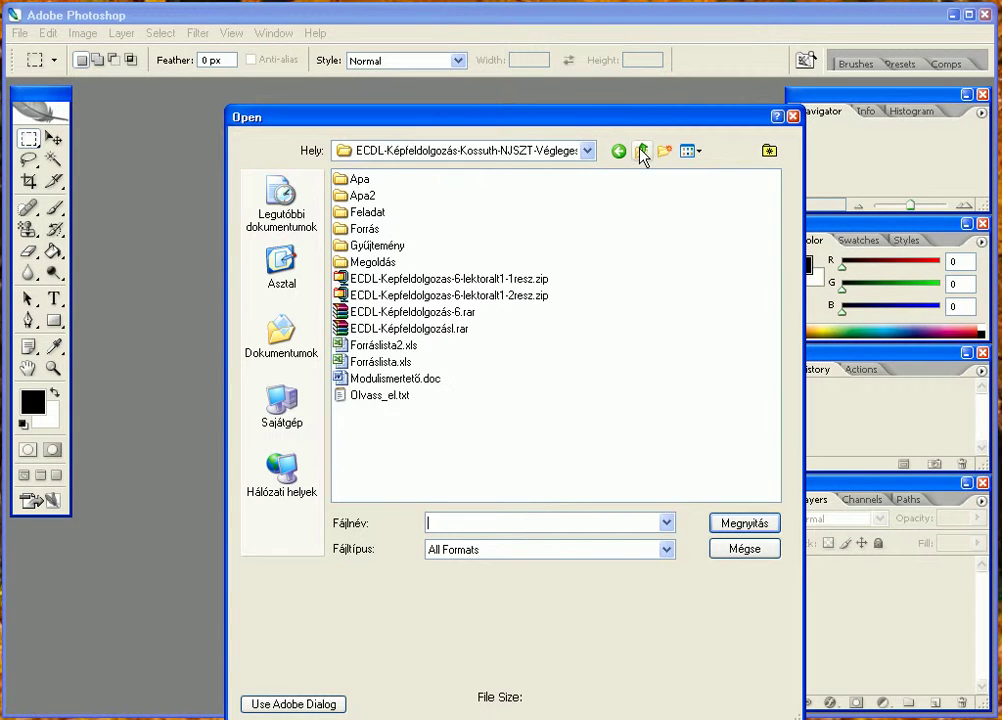
{"action": "double_click", "coordinate": [365, 228]}
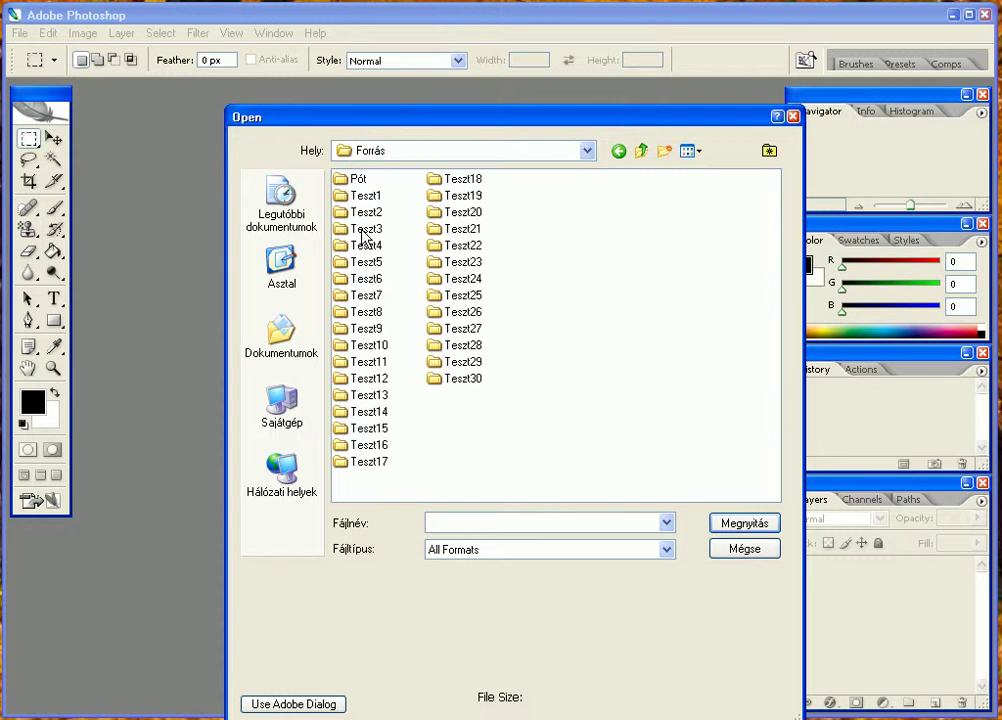
{"action": "double_click", "coordinate": [368, 246]}
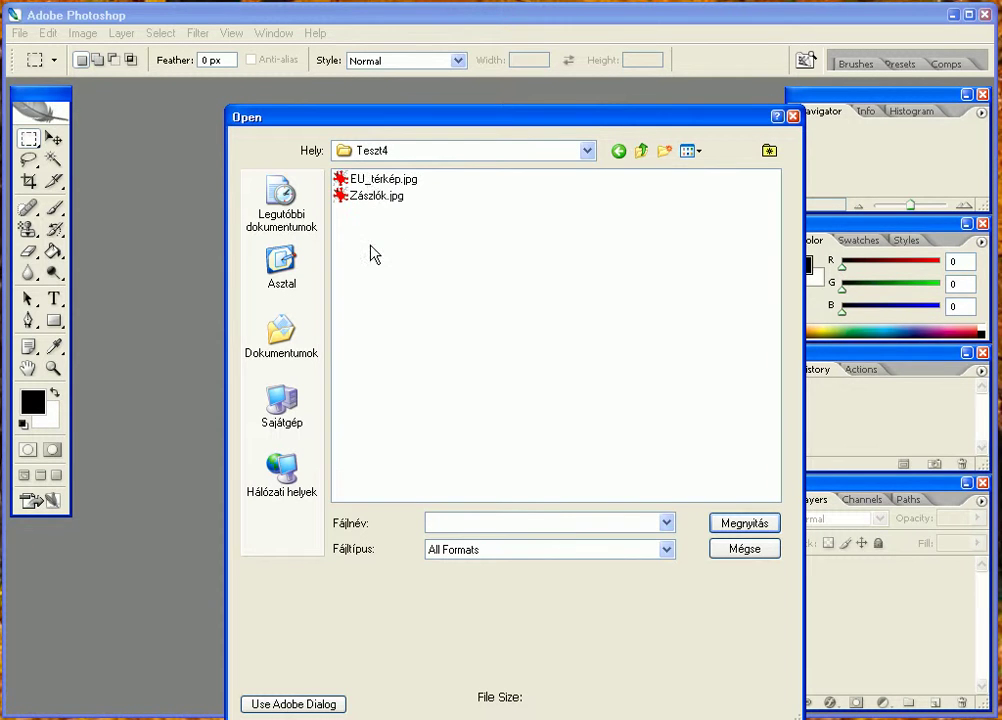
{"action": "left_click", "coordinate": [368, 182]}
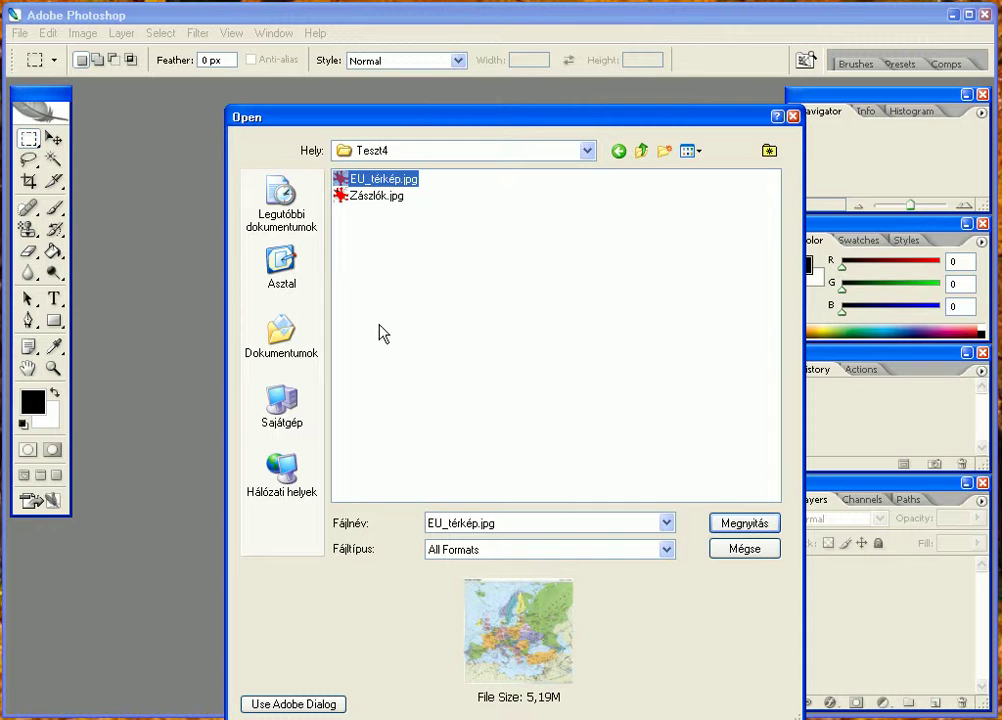
{"action": "left_click", "coordinate": [376, 196], "text": "ctrl"}
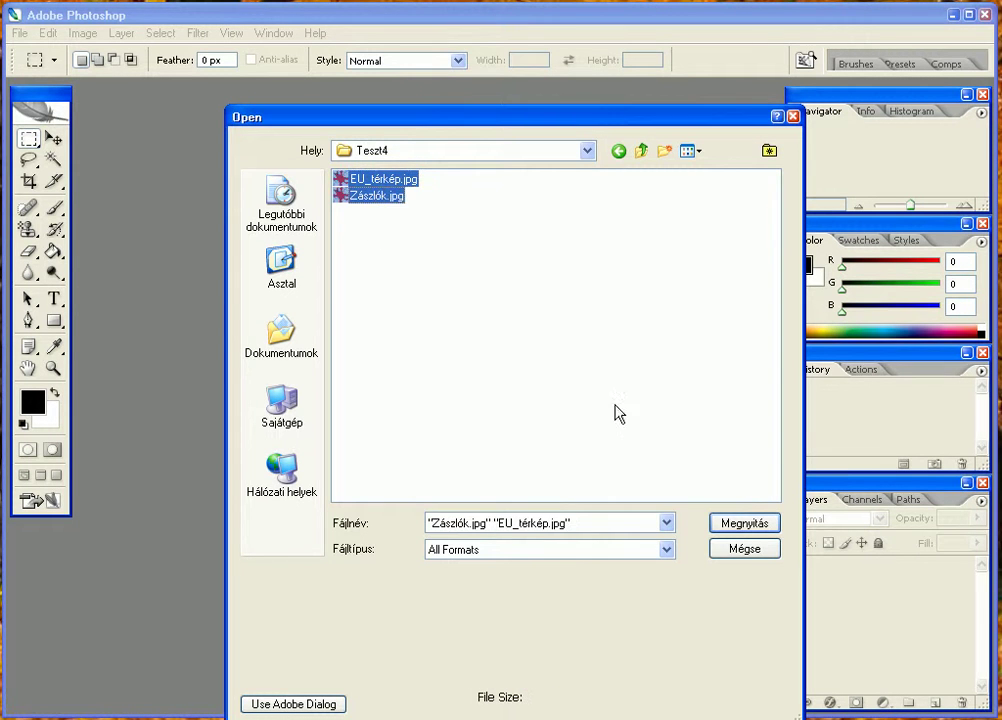
{"action": "left_click", "coordinate": [740, 523]}
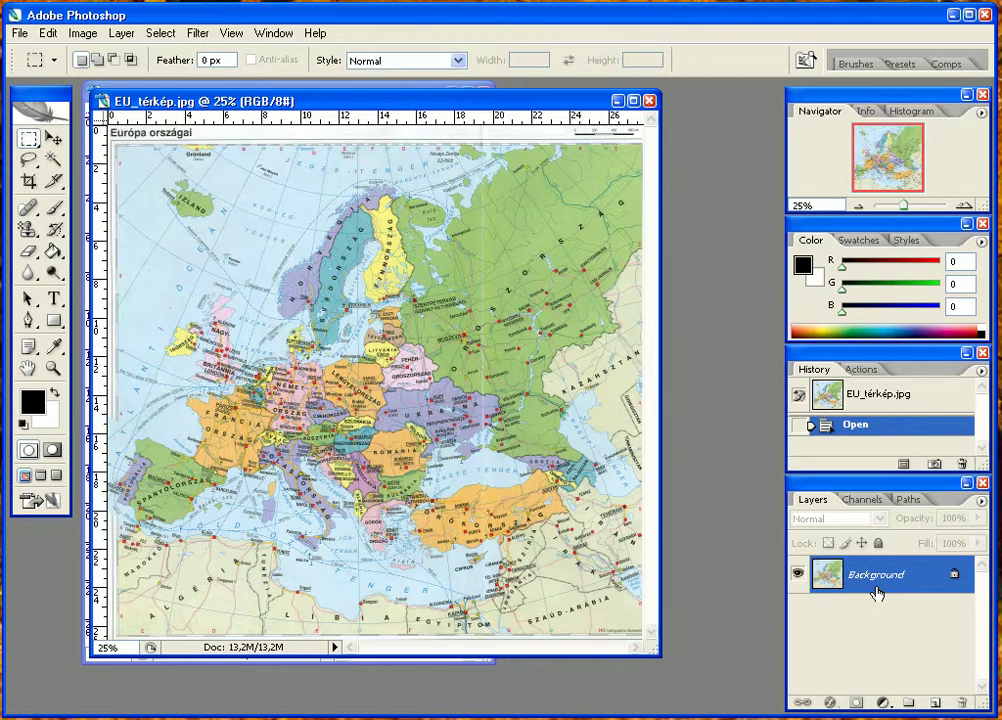
Duplicate the Background layer as Background copy.
{"action": "right_click", "coordinate": [866, 585]}
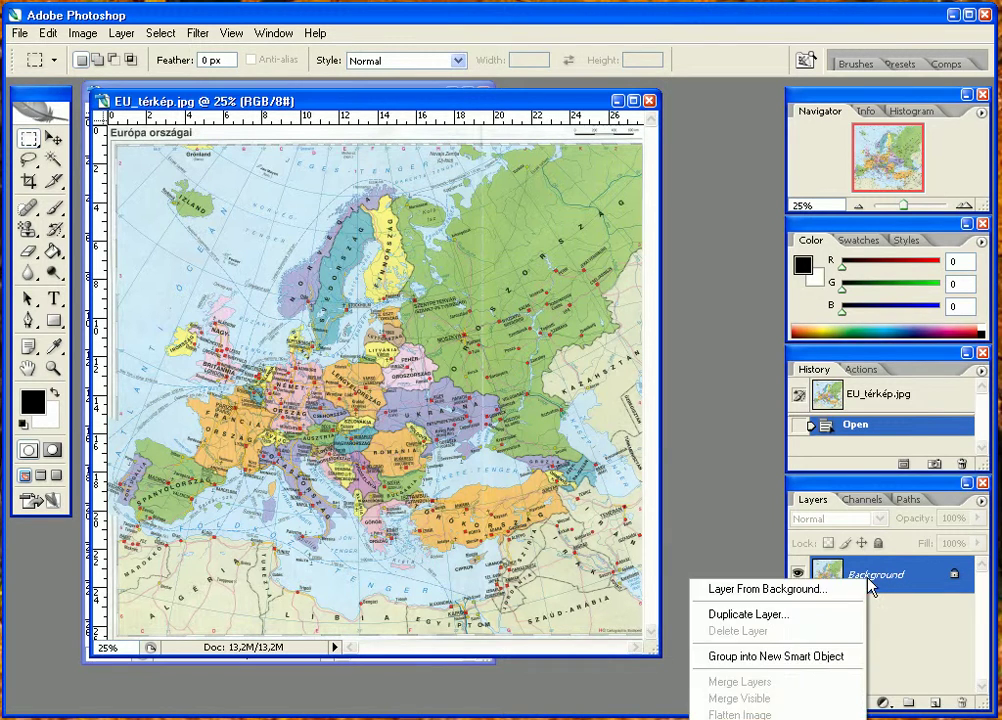
{"action": "left_click", "coordinate": [786, 615]}
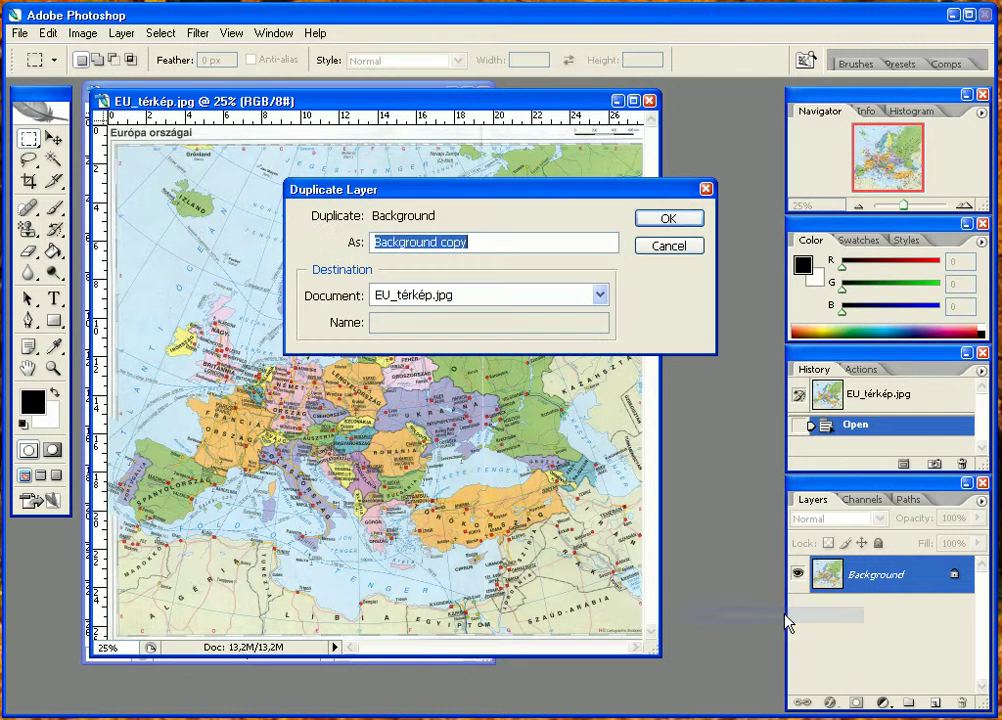
{"action": "left_click", "coordinate": [687, 220]}
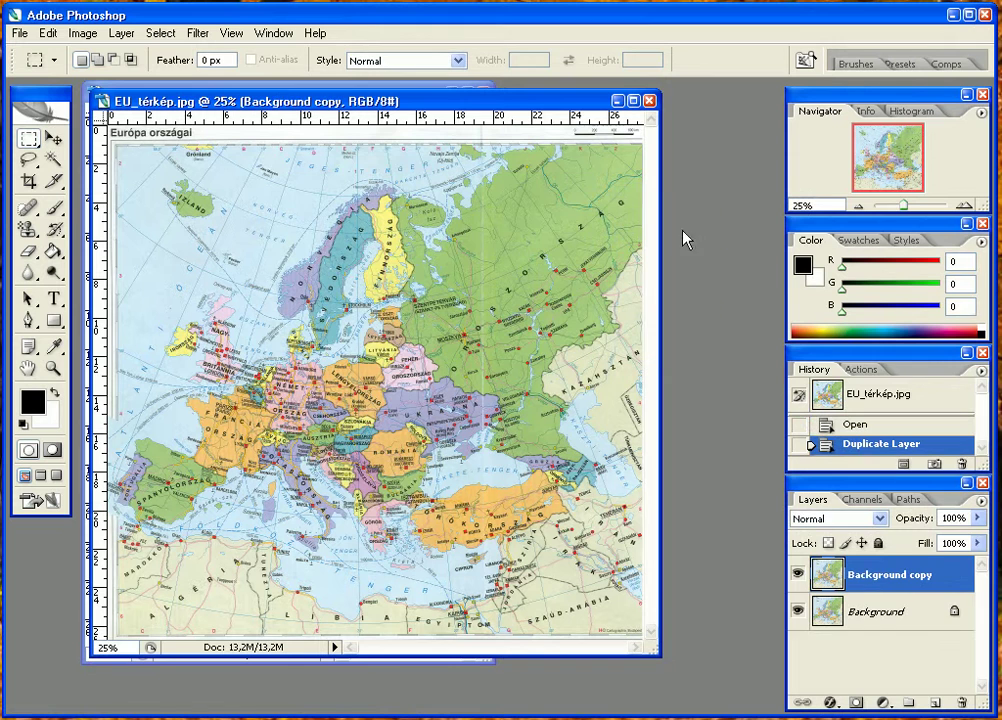
Add a new empty layer on top named Zászló1.
{"action": "left_click", "coordinate": [936, 703]}
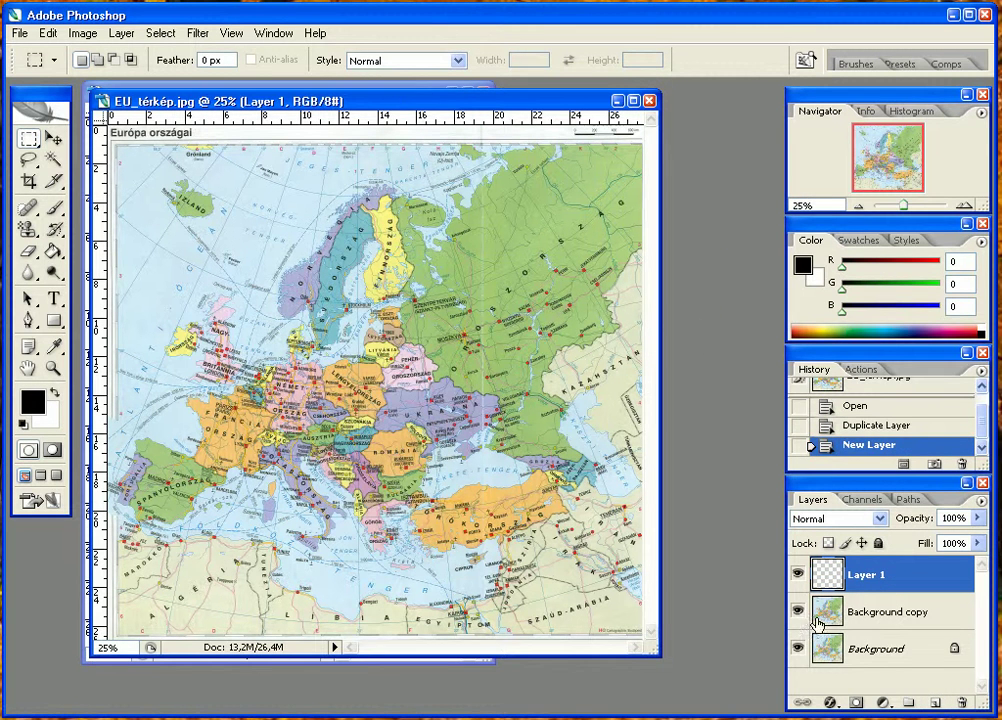
{"action": "double_click", "coordinate": [874, 576]}
{"action": "type", "text": "Zász"}
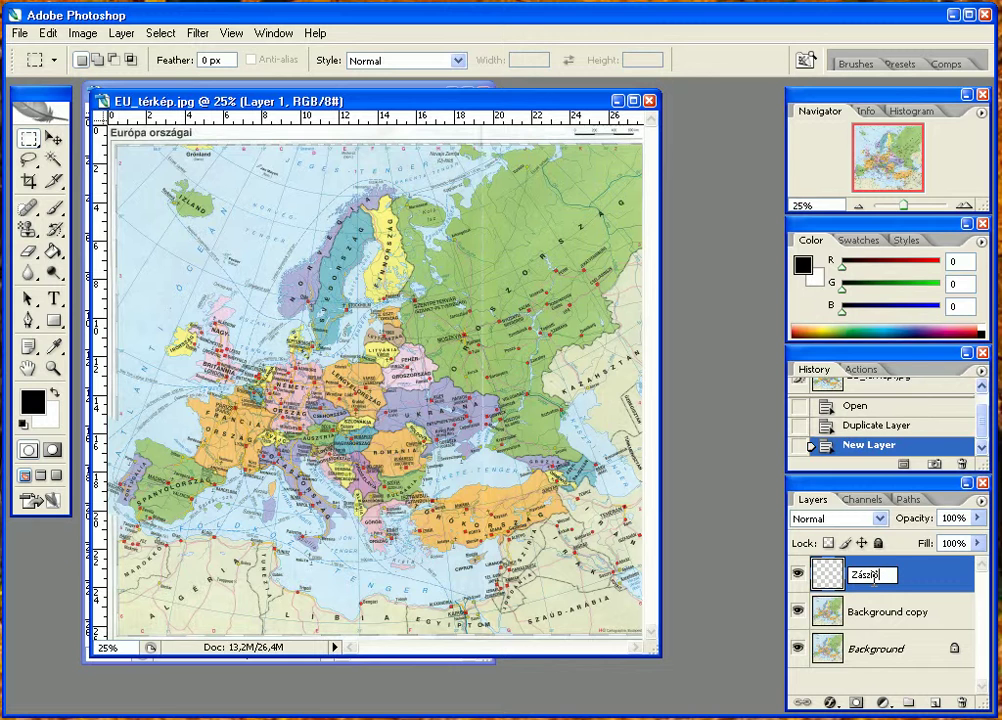
{"action": "key", "text": "Return"}
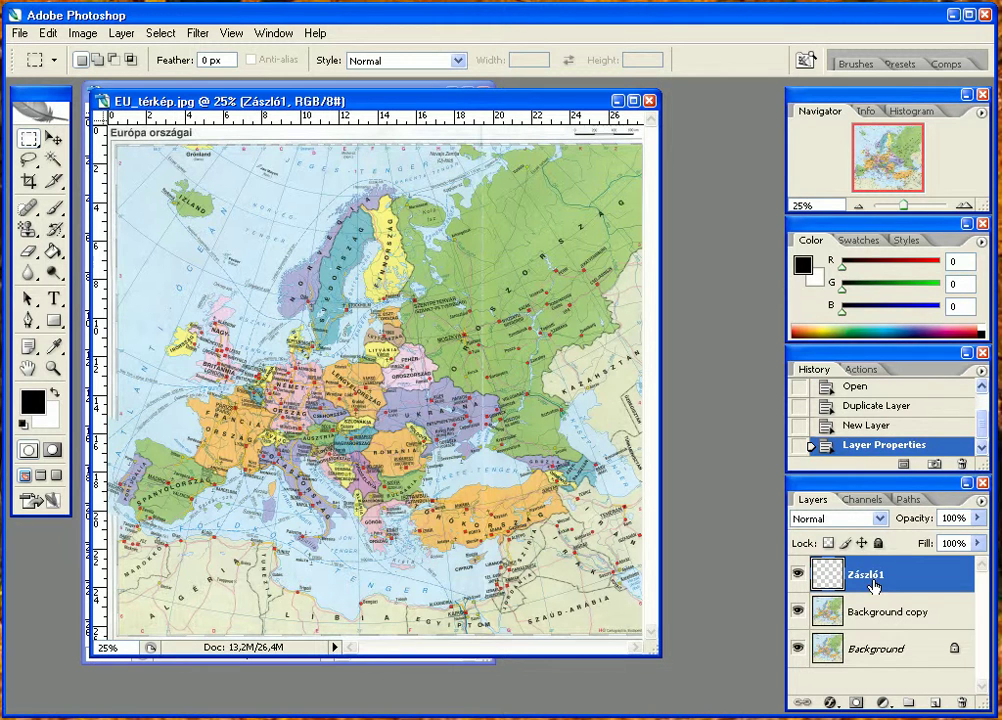
Hide the Background copy and Background layers and select the Brush tool.
{"action": "left_click", "coordinate": [797, 611]}
{"action": "left_click", "coordinate": [797, 648]}
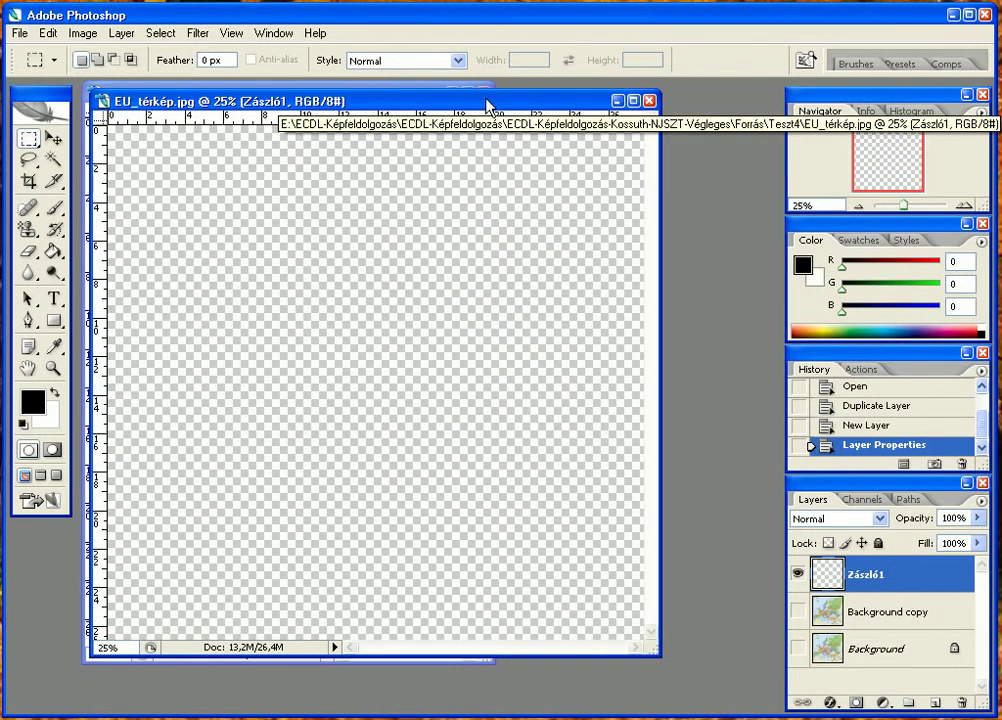
{"action": "left_click", "coordinate": [55, 209]}
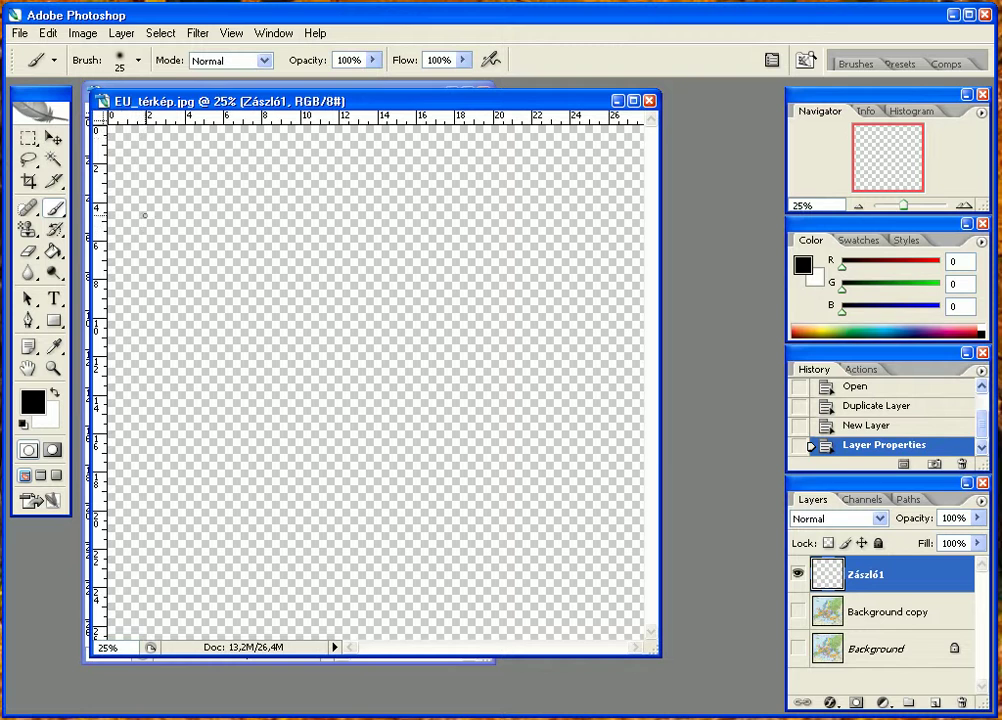
Paint a short vertical black pole with a 25 px brush at 26% hardness.
{"action": "left_click", "coordinate": [56, 62]}
{"action": "left_click", "coordinate": [57, 62]}
{"action": "left_click", "coordinate": [140, 62]}
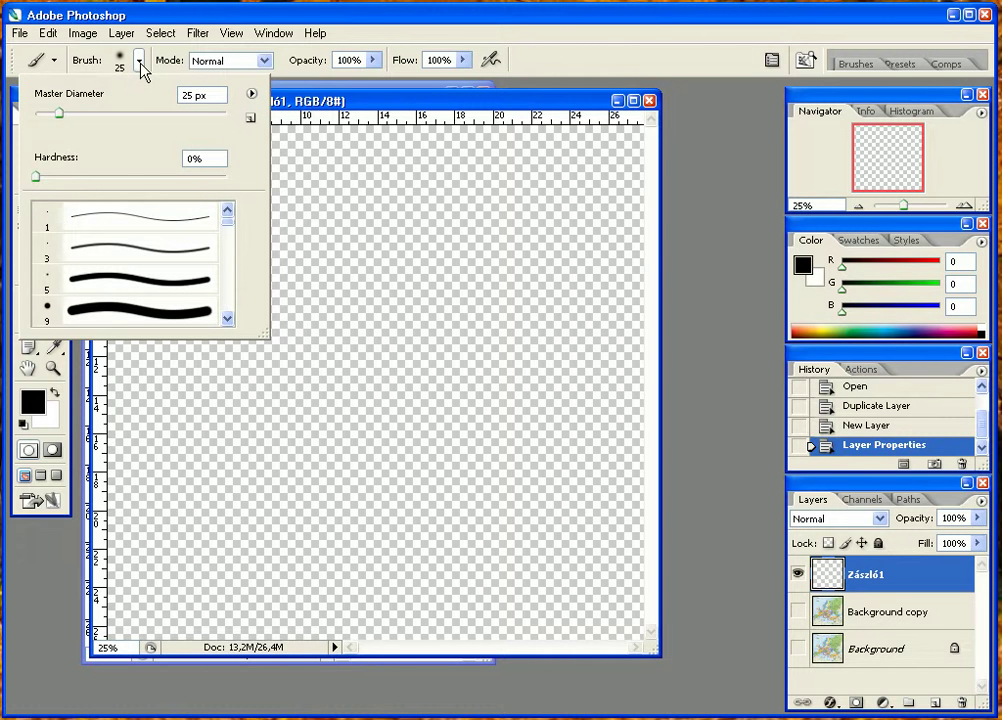
{"action": "left_click", "coordinate": [45, 177]}
{"action": "left_click_drag", "start_coordinate": [65, 176], "coordinate": [87, 183]}
{"action": "left_click", "coordinate": [275, 237]}
{"action": "left_click_drag", "start_coordinate": [275, 242], "coordinate": [275, 249]}
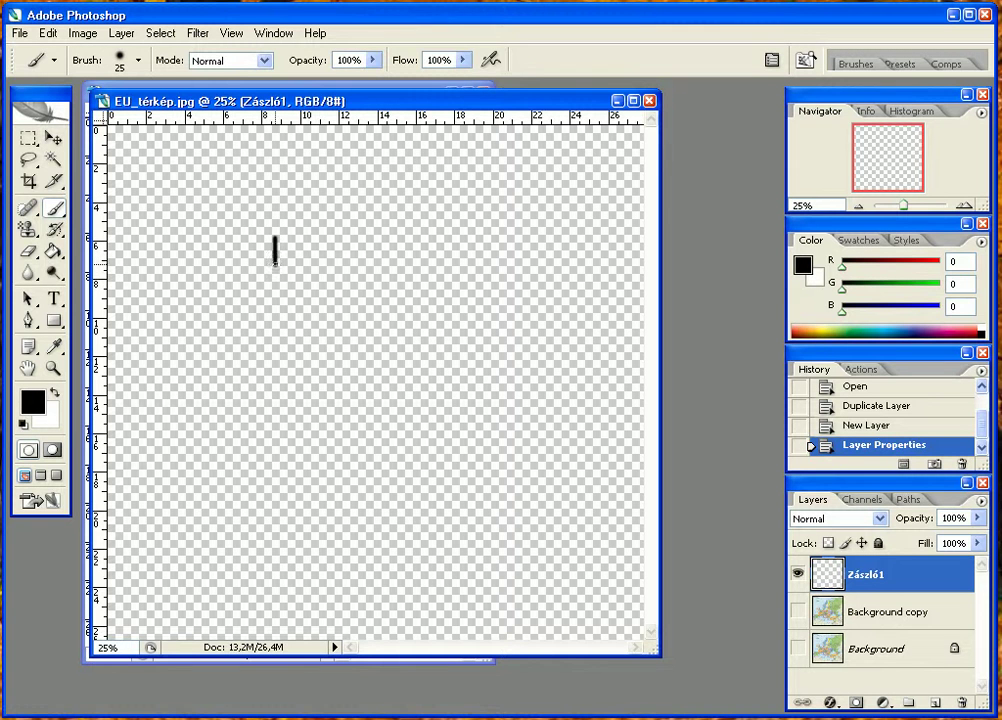
{"action": "left_click_drag", "start_coordinate": [275, 270], "coordinate": [275, 271]}
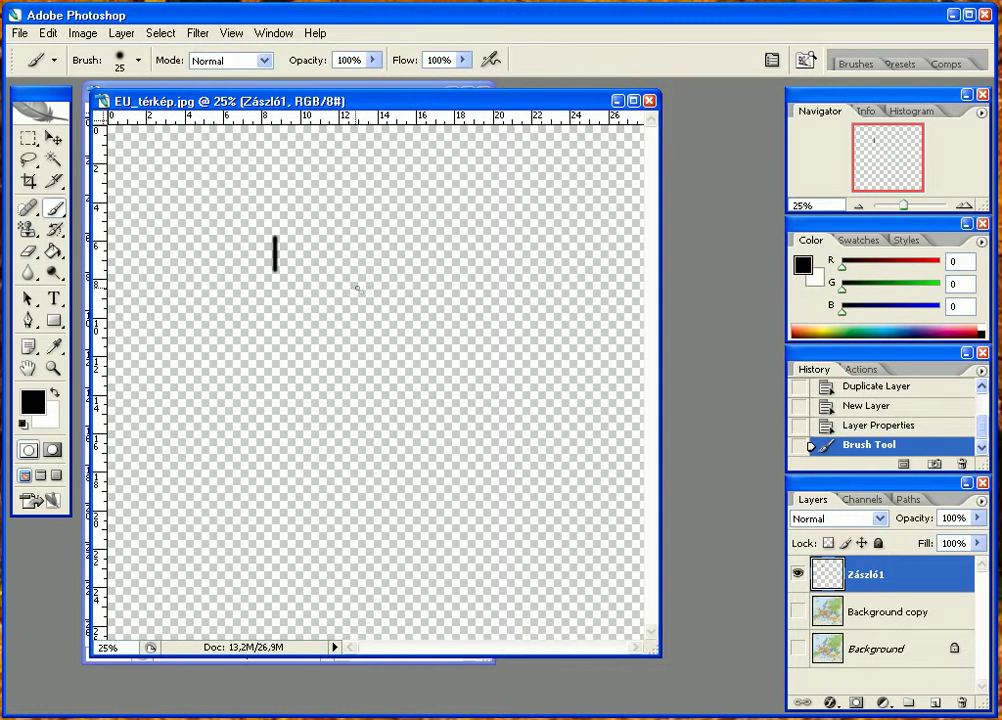
Bring Zászlók.jpg to the front and zoom it in step by step to 100%.
{"action": "left_click", "coordinate": [270, 92]}
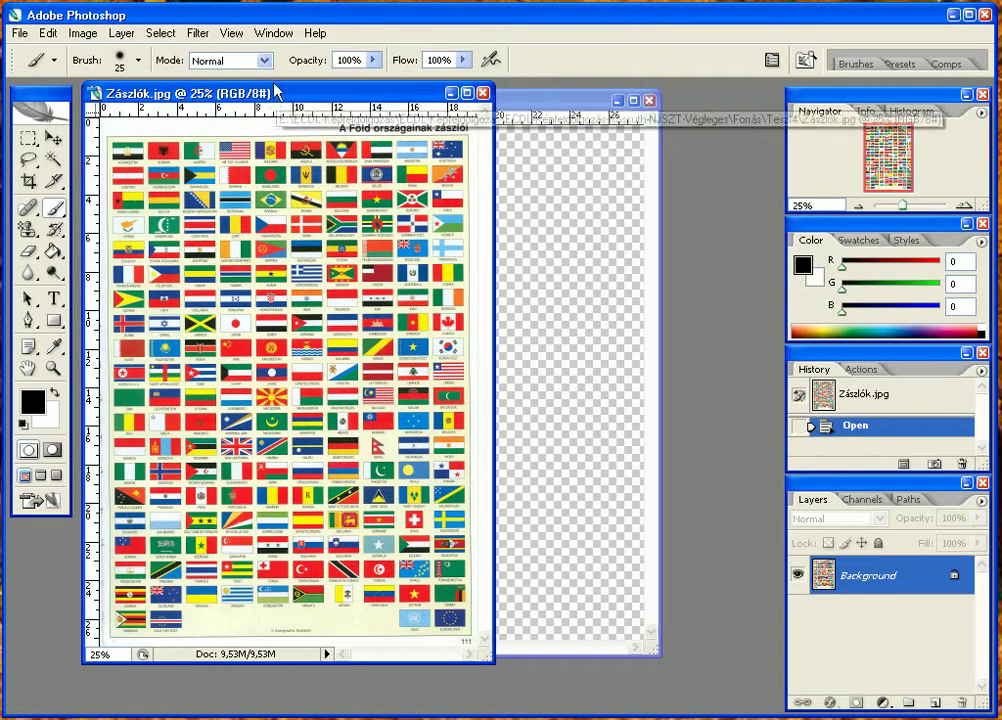
{"action": "left_click", "coordinate": [233, 33]}
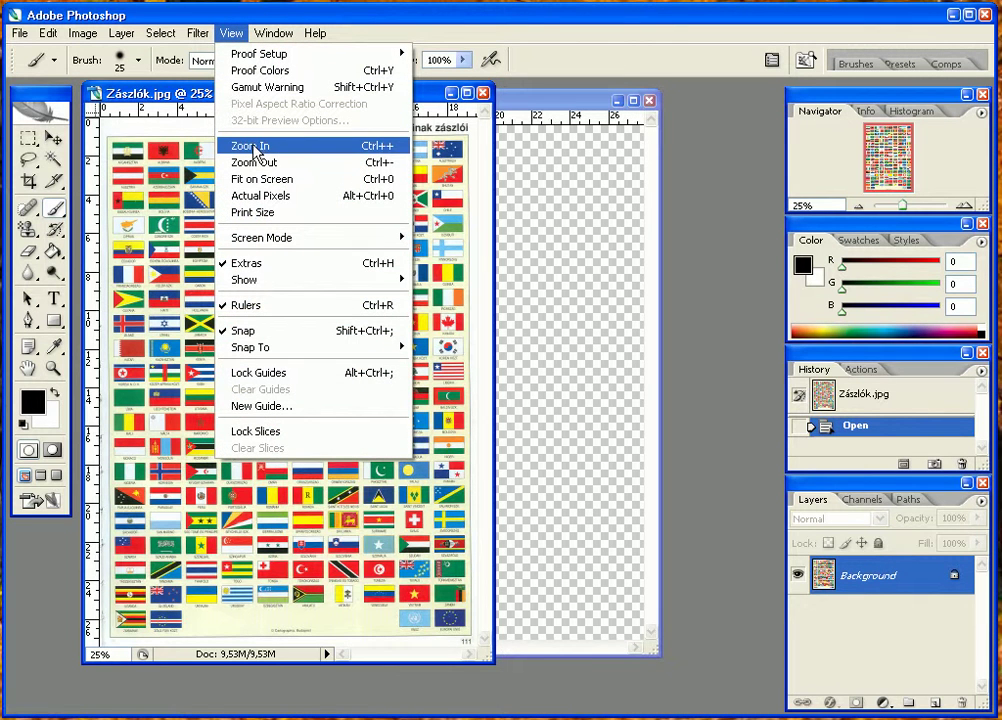
{"action": "left_click", "coordinate": [253, 148]}
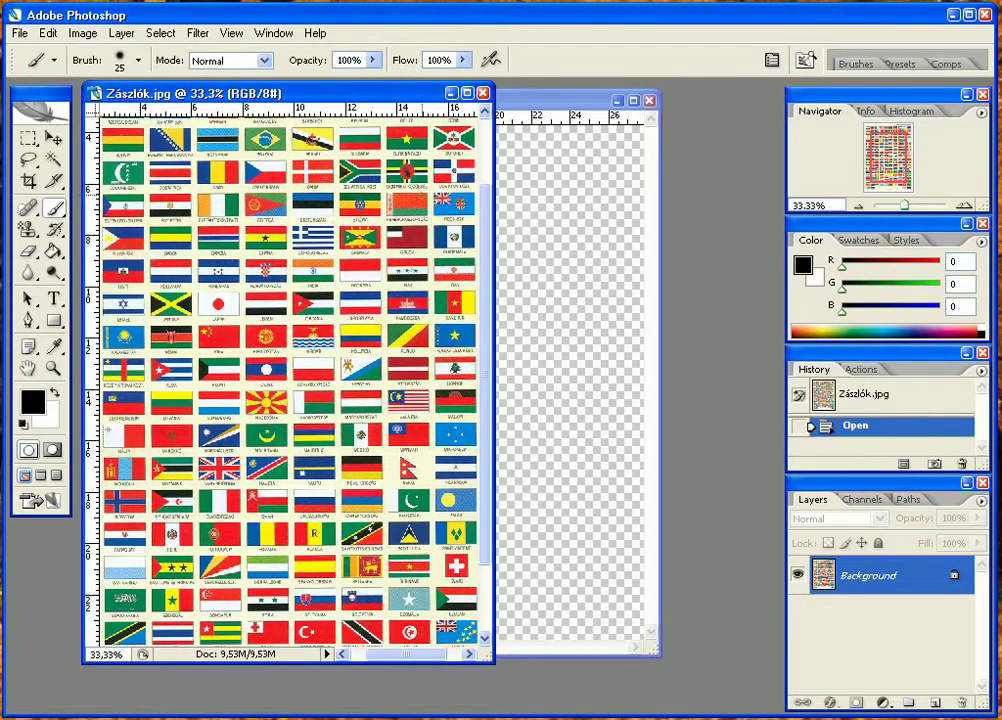
{"action": "left_click", "coordinate": [233, 33]}
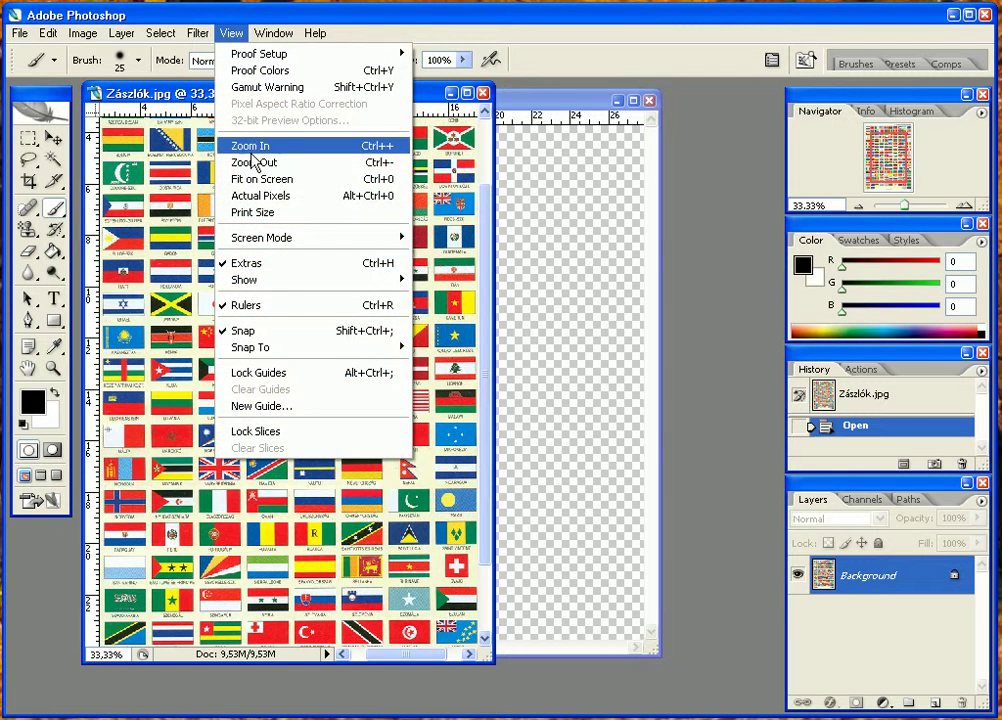
{"action": "left_click", "coordinate": [253, 148]}
{"action": "left_click", "coordinate": [233, 33]}
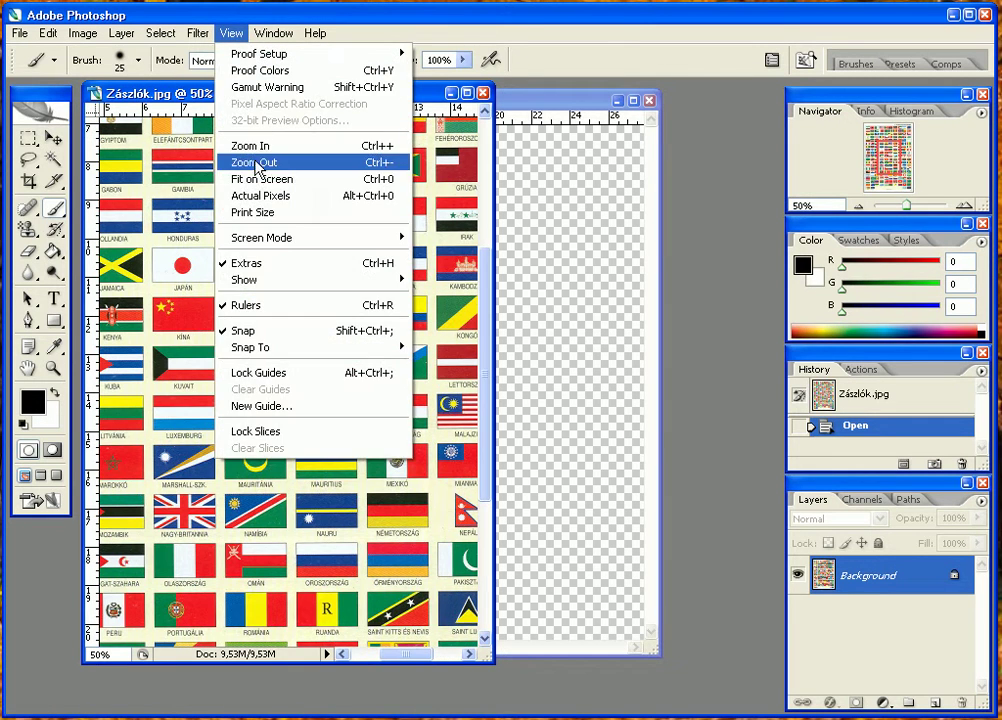
{"action": "left_click", "coordinate": [253, 148]}
{"action": "left_click", "coordinate": [231, 33]}
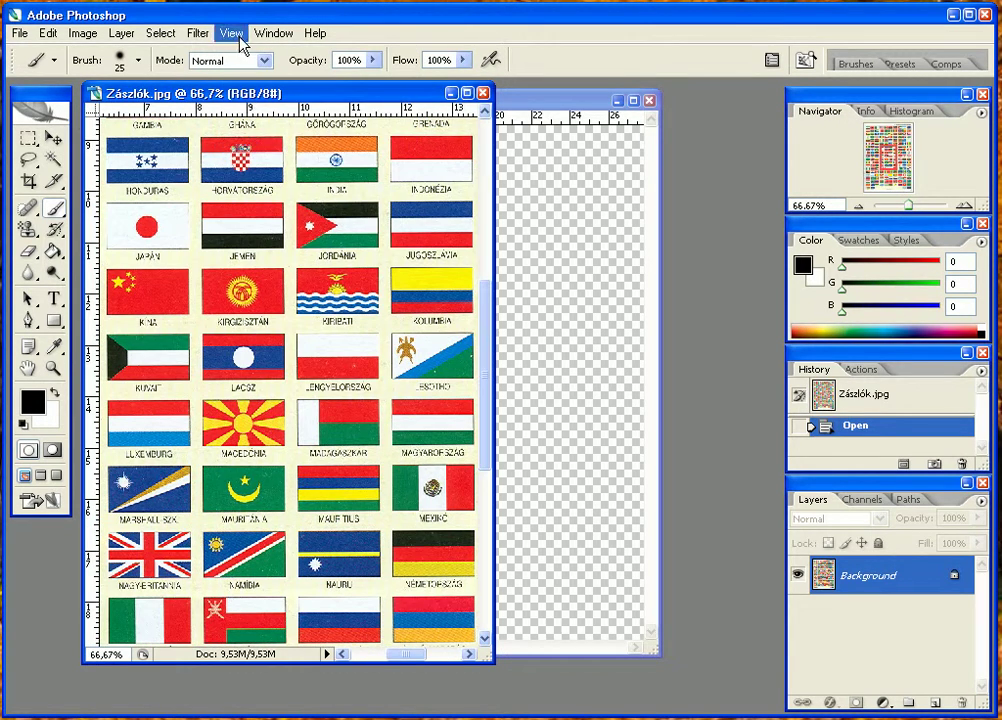
{"action": "left_click", "coordinate": [262, 146]}
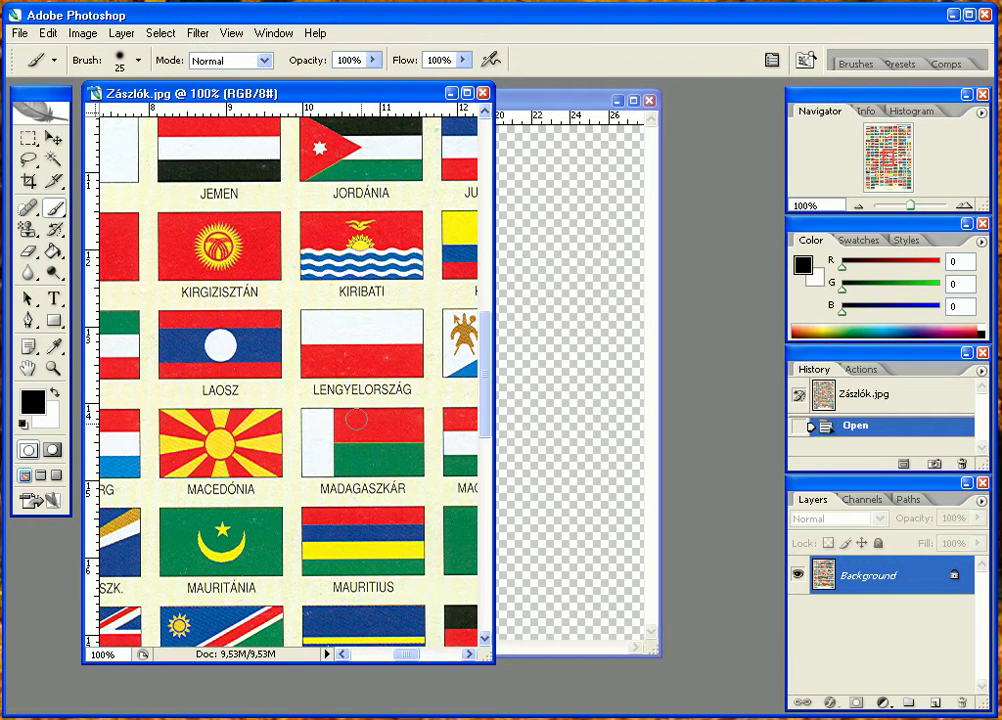
Scroll right to the MAGYARORSZÁG flag and pick the Rectangular Marquee tool.
{"action": "left_click", "coordinate": [469, 655]}
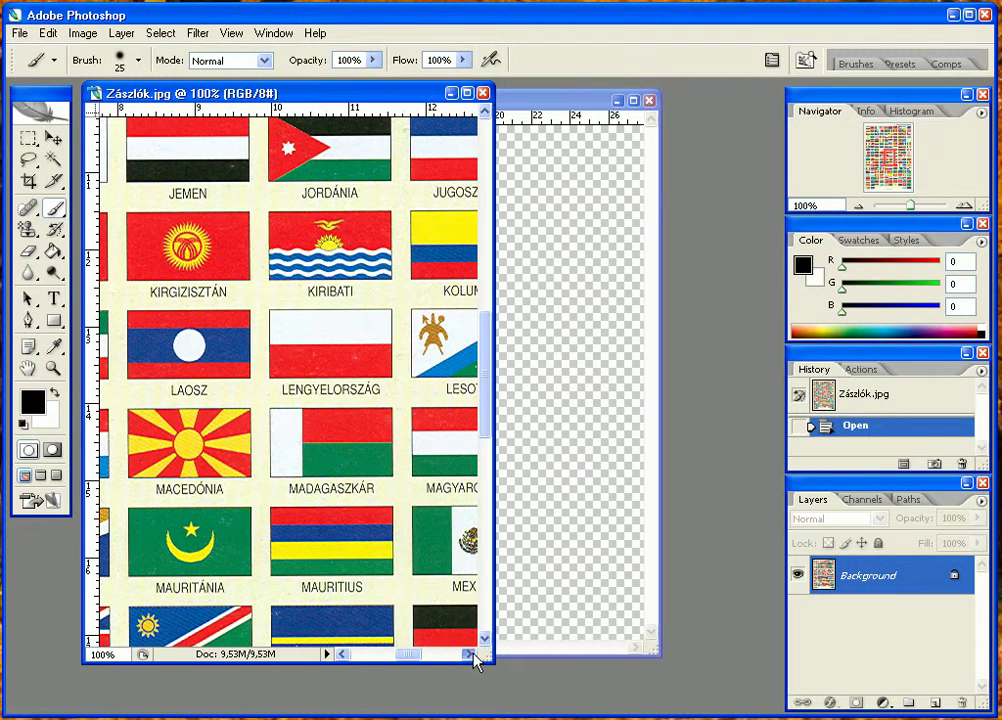
{"action": "left_click", "coordinate": [469, 655]}
{"action": "left_click", "coordinate": [469, 655]}
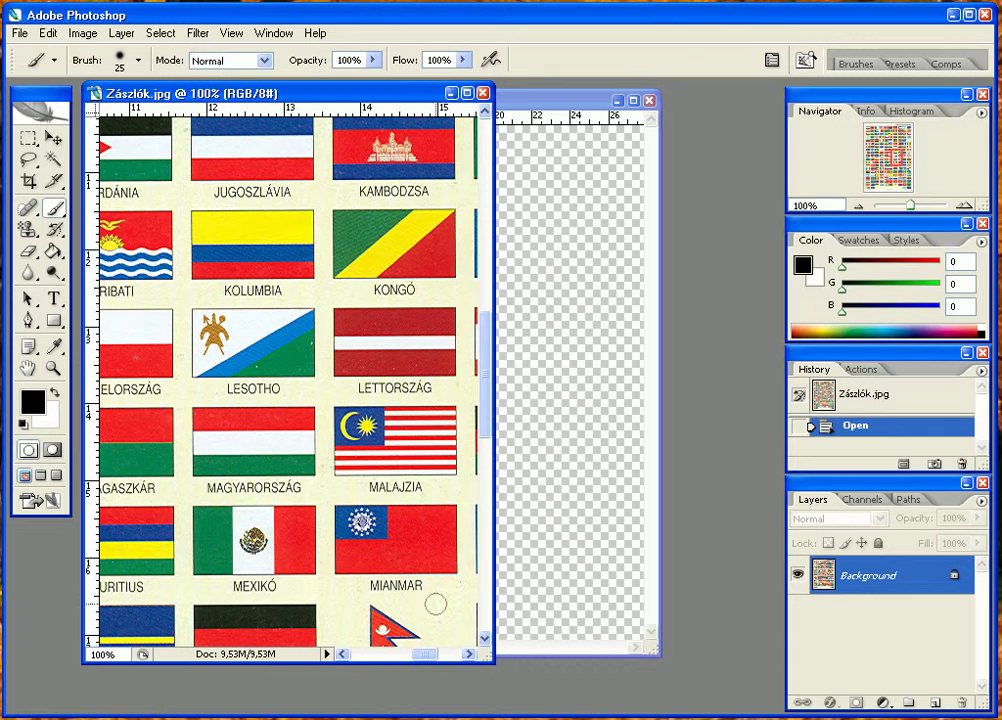
{"action": "left_click", "coordinate": [28, 137]}
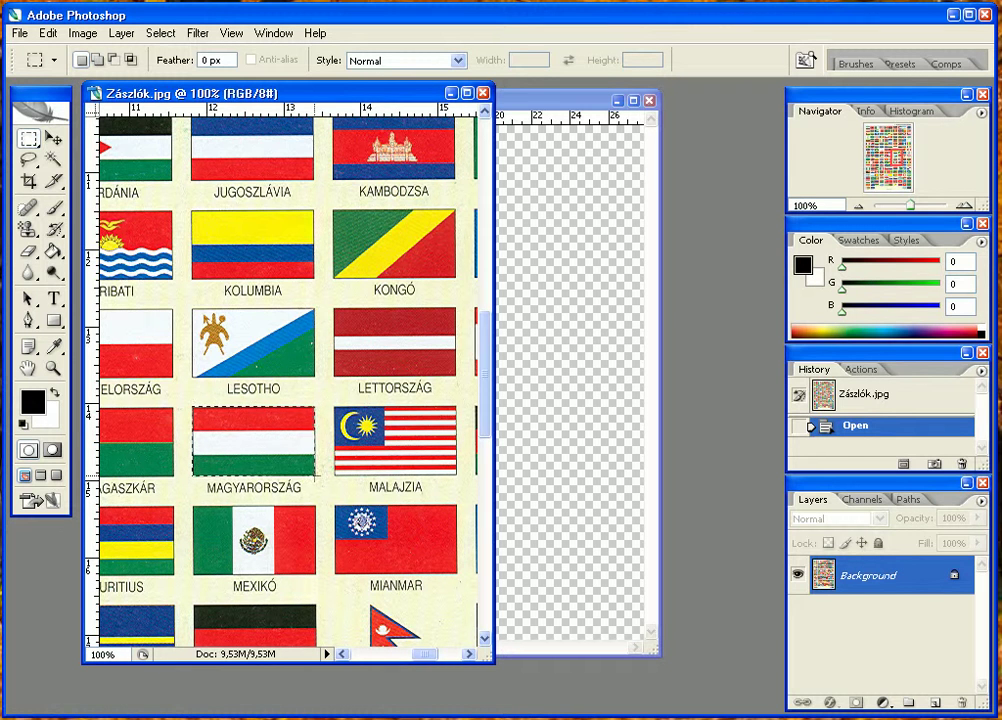
Paste the Hungarian flag into EU_térkép.jpg and move it beside the pole's top.
{"action": "left_click_drag", "start_coordinate": [315, 477], "coordinate": [316, 478]}
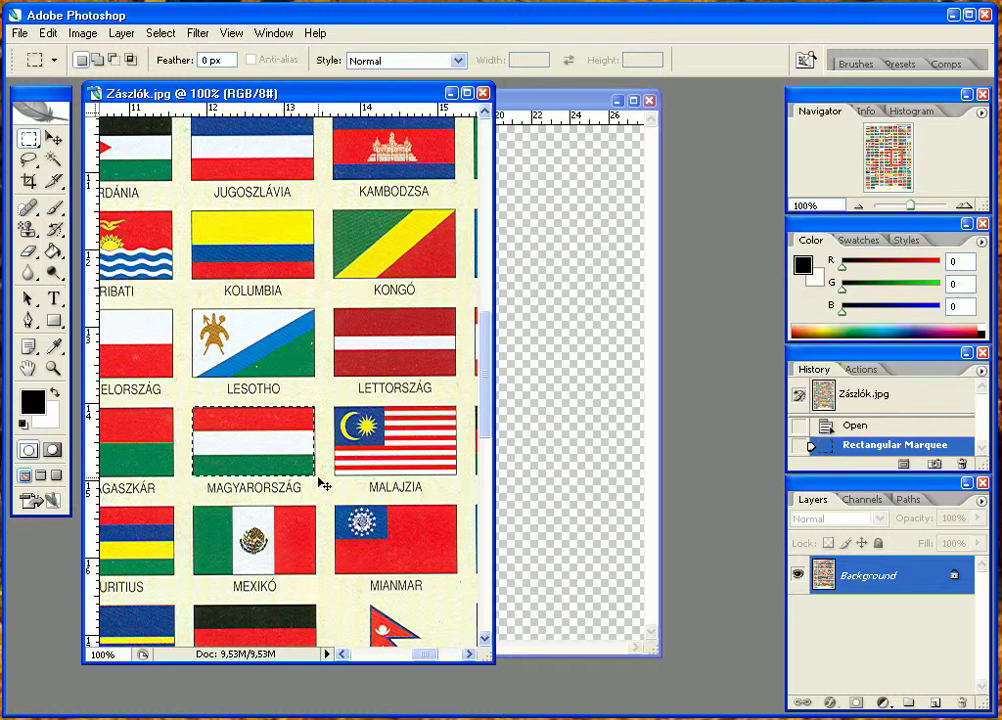
{"action": "left_click", "coordinate": [538, 390]}
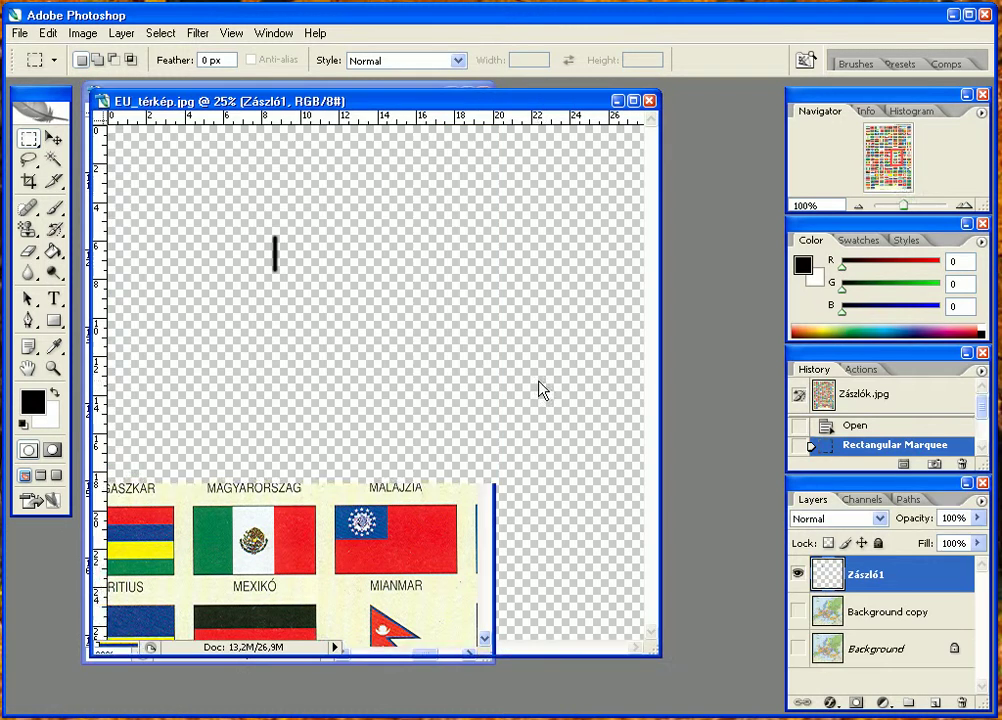
{"action": "key", "text": "ctrl+v"}
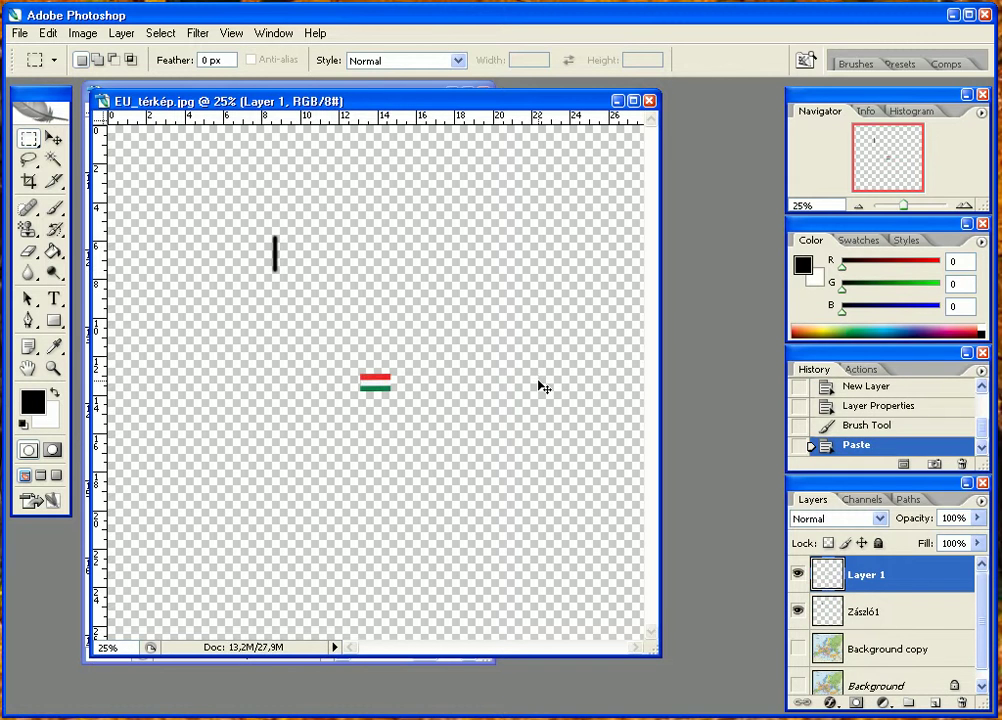
{"action": "left_click", "coordinate": [53, 139]}
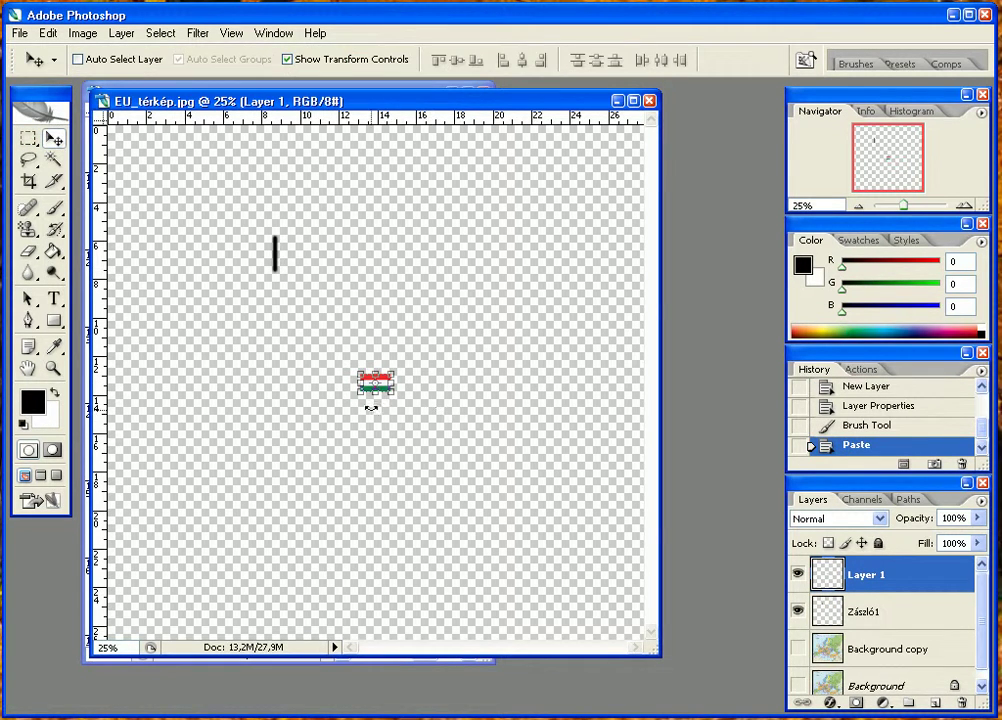
{"action": "left_click_drag", "start_coordinate": [383, 447], "coordinate": [301, 312]}
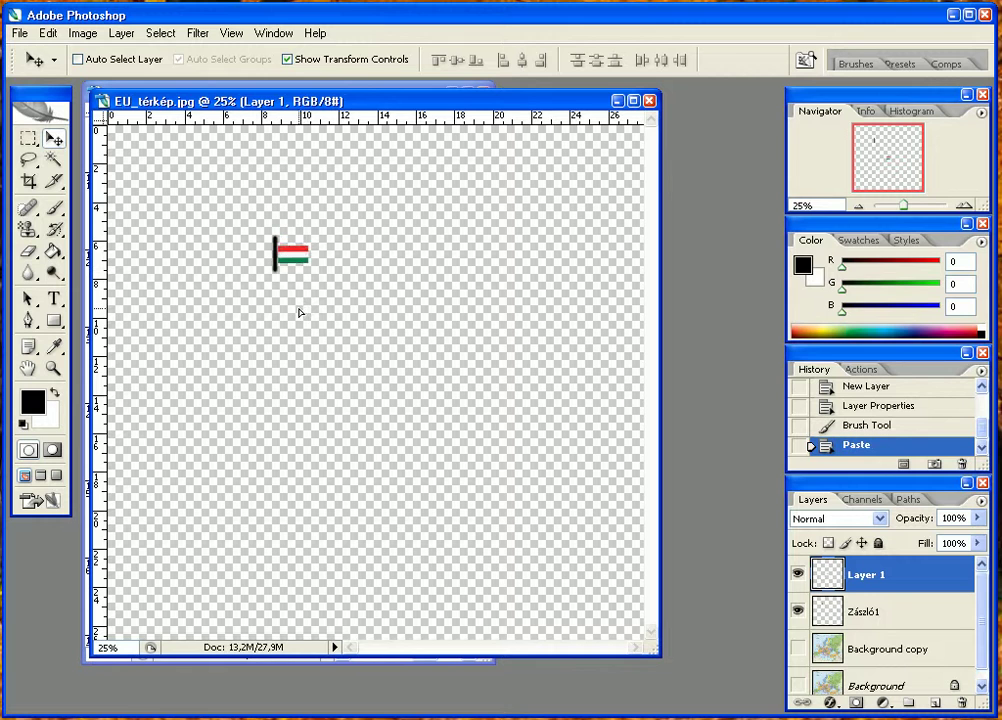
{"action": "left_click_drag", "start_coordinate": [299, 313], "coordinate": [297, 311]}
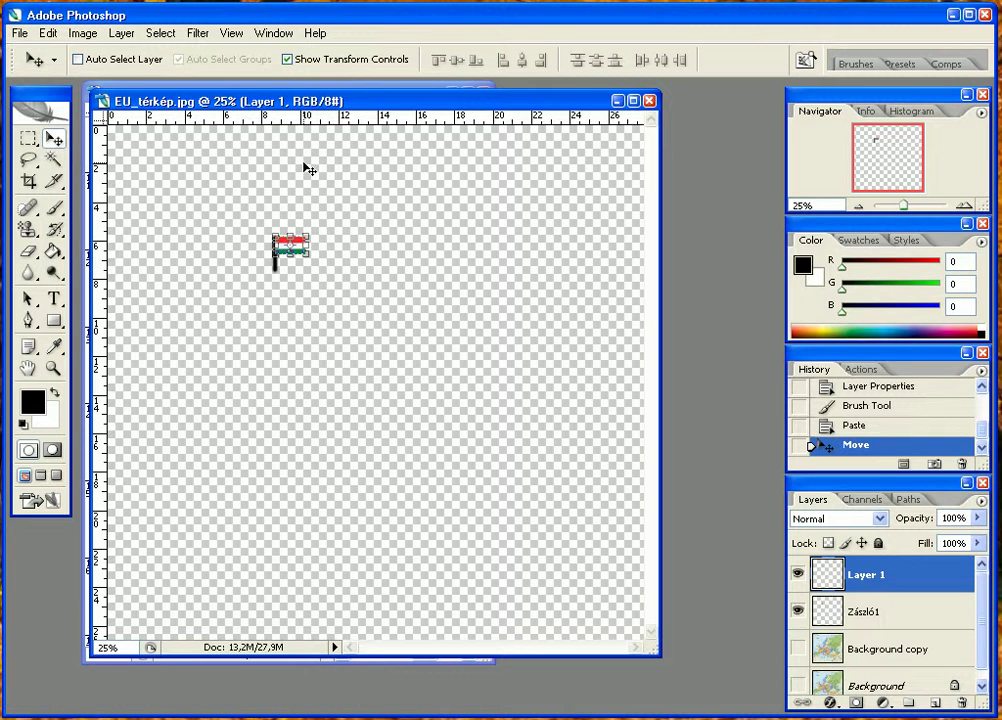
{"action": "left_click", "coordinate": [199, 34]}
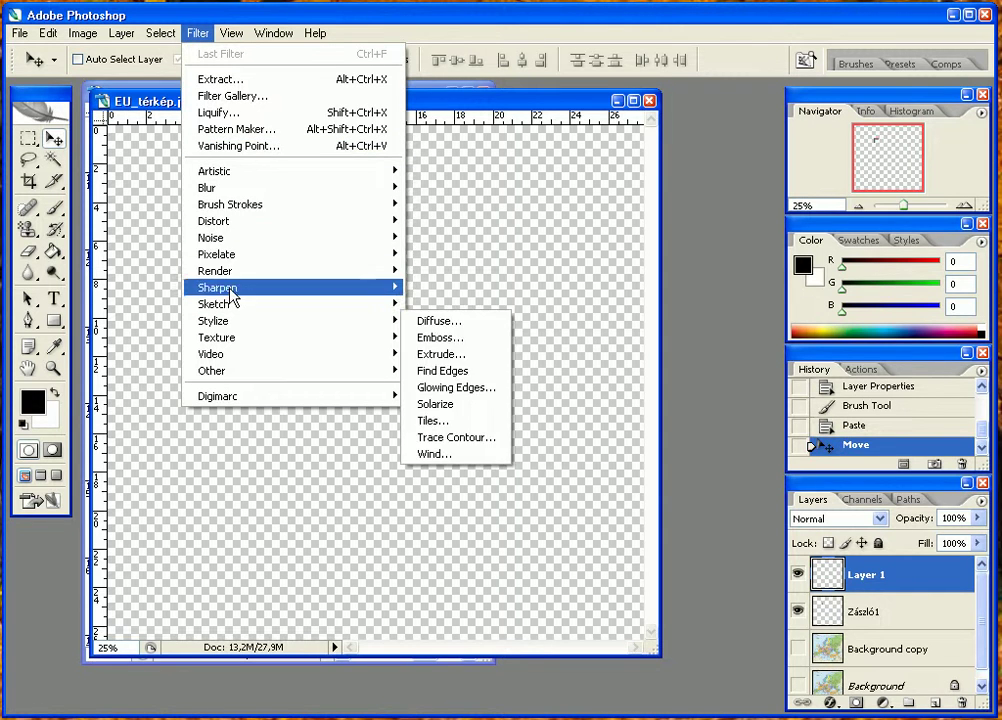
{"action": "mouse_move", "coordinate": [214, 221]}
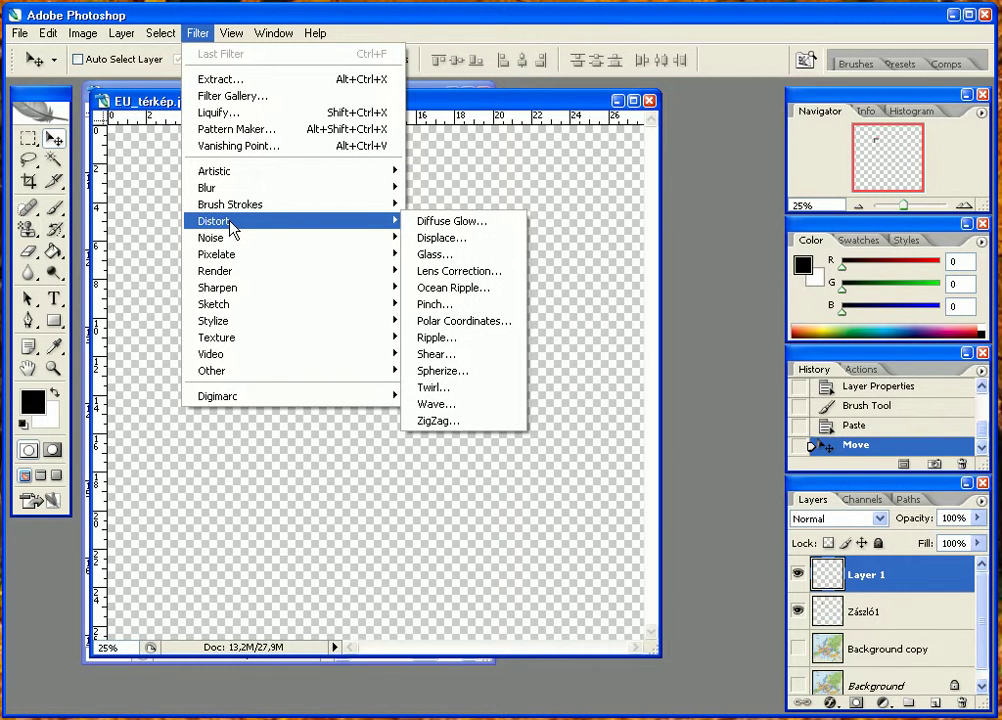
{"action": "left_click", "coordinate": [449, 404]}
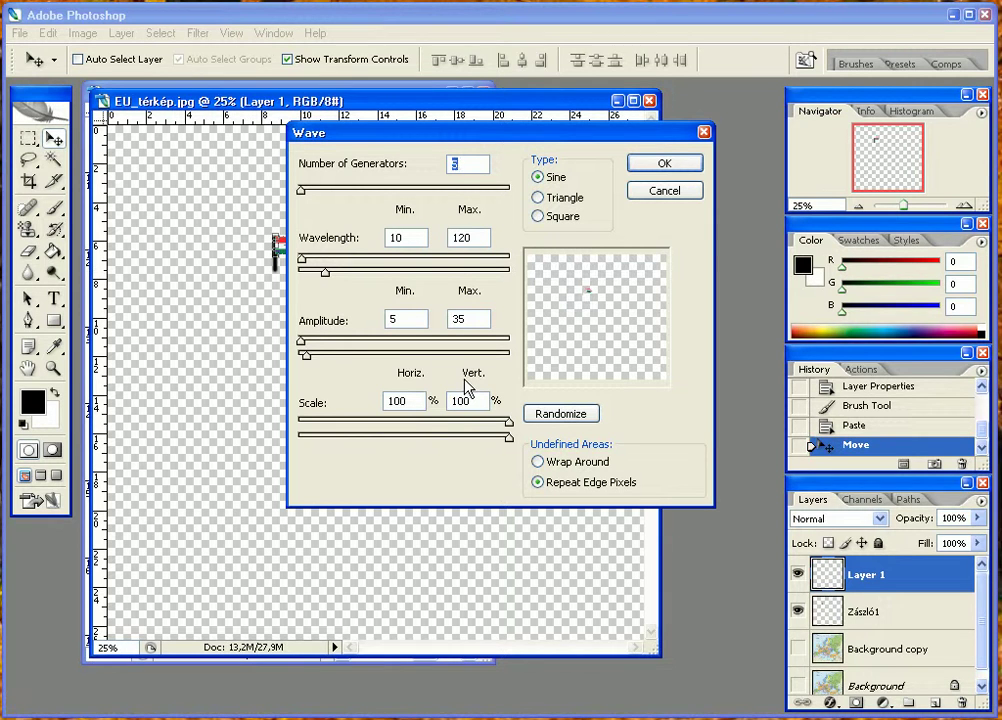
{"action": "type", "text": "3"}
{"action": "left_click_drag", "start_coordinate": [414, 237], "coordinate": [373, 243]}
{"action": "type", "text": "30"}
{"action": "left_click_drag", "start_coordinate": [486, 238], "coordinate": [440, 238]}
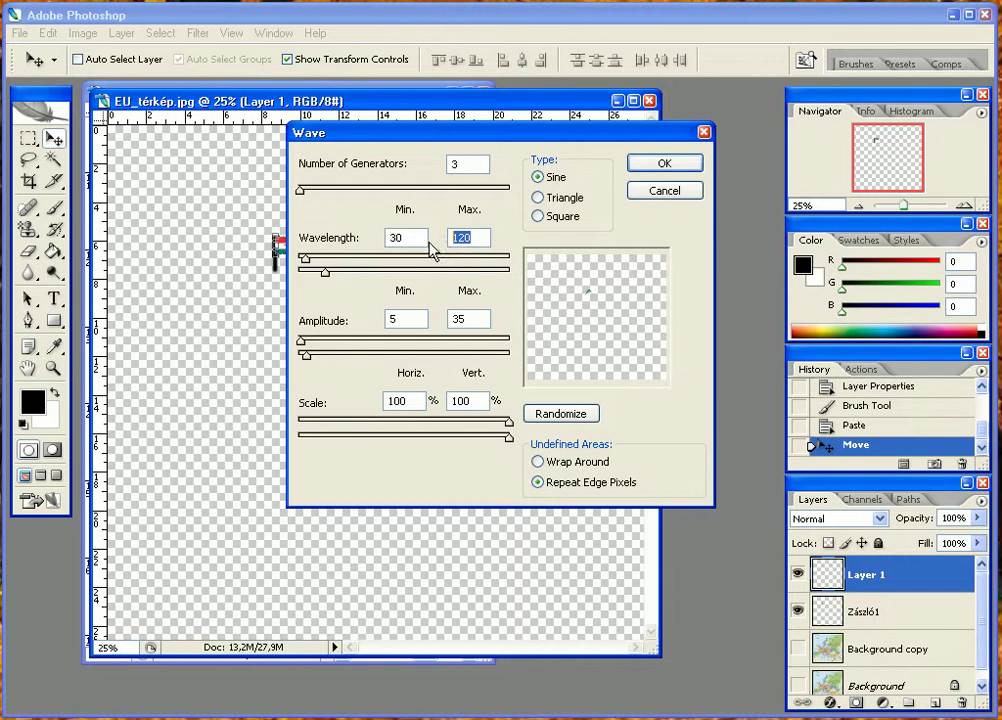
{"action": "type", "text": "35"}
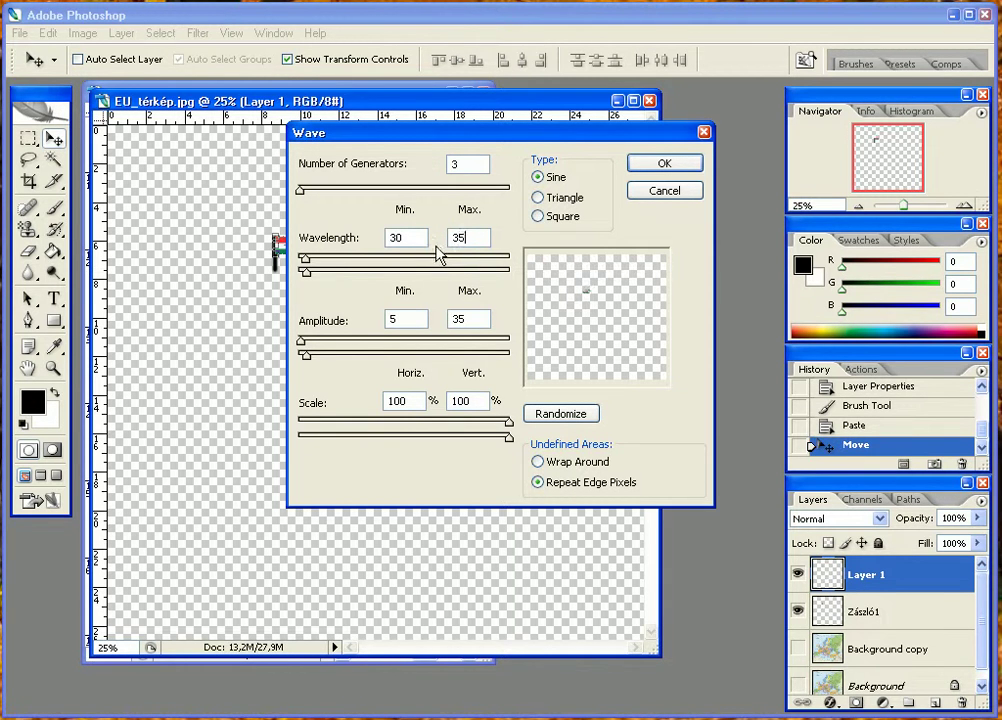
{"action": "double_click", "coordinate": [455, 320]}
{"action": "type", "text": "10"}
{"action": "left_click", "coordinate": [638, 168]}
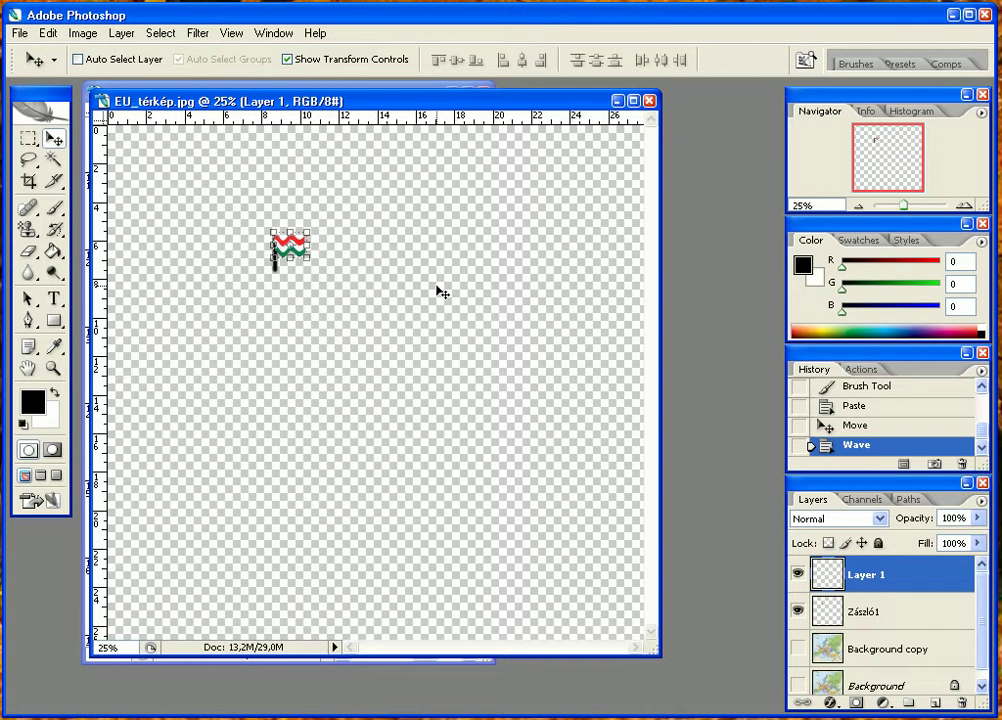
{"action": "key", "text": "ctrl+z"}
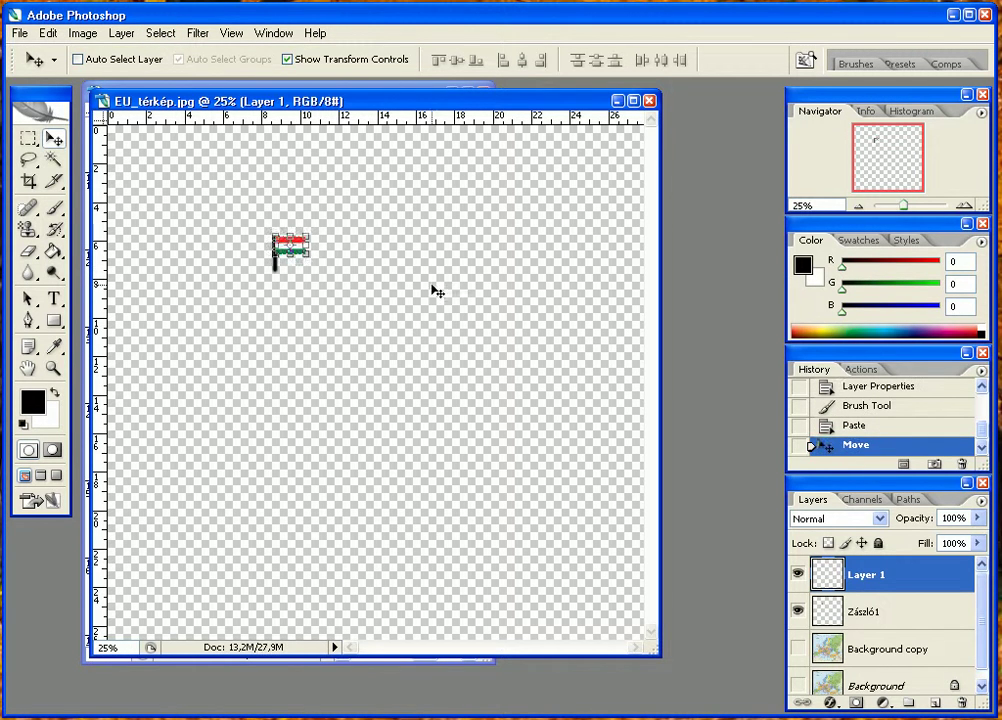
Apply a Wave distortion with 2 generators and amplitude 5–7 to the flag.
{"action": "left_click", "coordinate": [192, 32]}
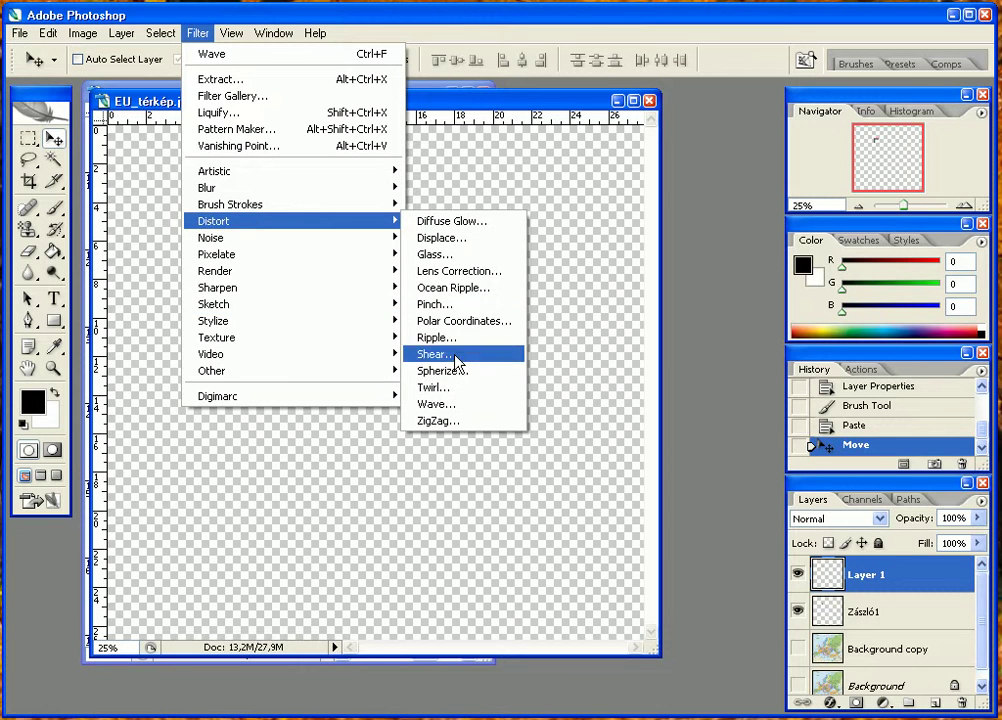
{"action": "left_click", "coordinate": [462, 404]}
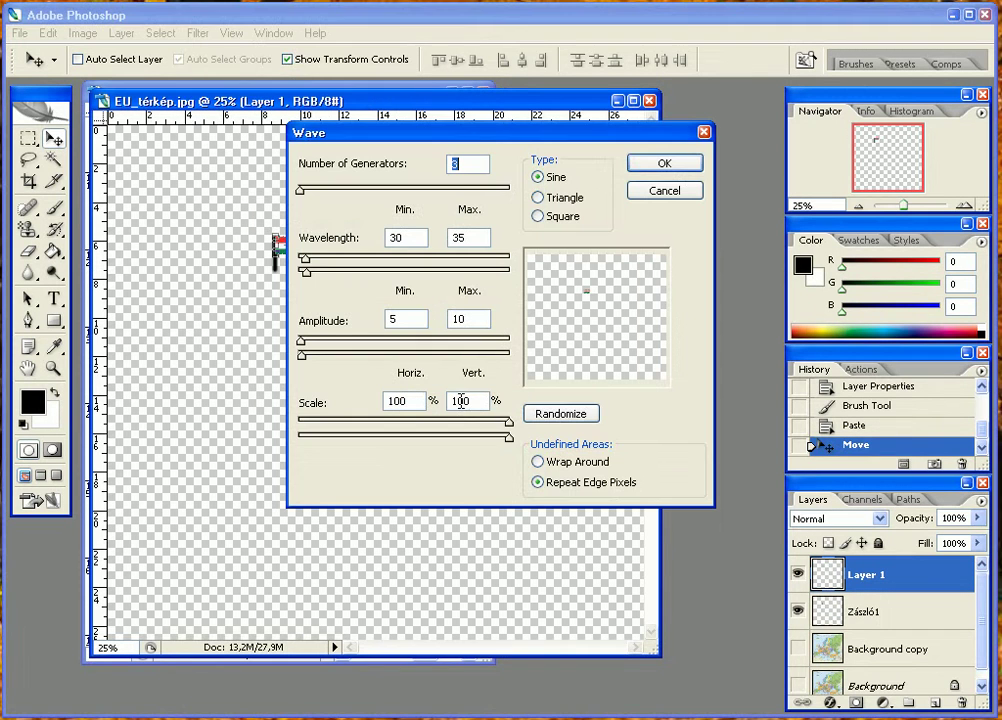
{"action": "double_click", "coordinate": [397, 319]}
{"action": "type", "text": "7"}
{"action": "double_click", "coordinate": [390, 318]}
{"action": "type", "text": "5"}
{"action": "double_click", "coordinate": [474, 319]}
{"action": "type", "text": "7"}
{"action": "double_click", "coordinate": [452, 164]}
{"action": "type", "text": "2"}
{"action": "left_click", "coordinate": [649, 172]}
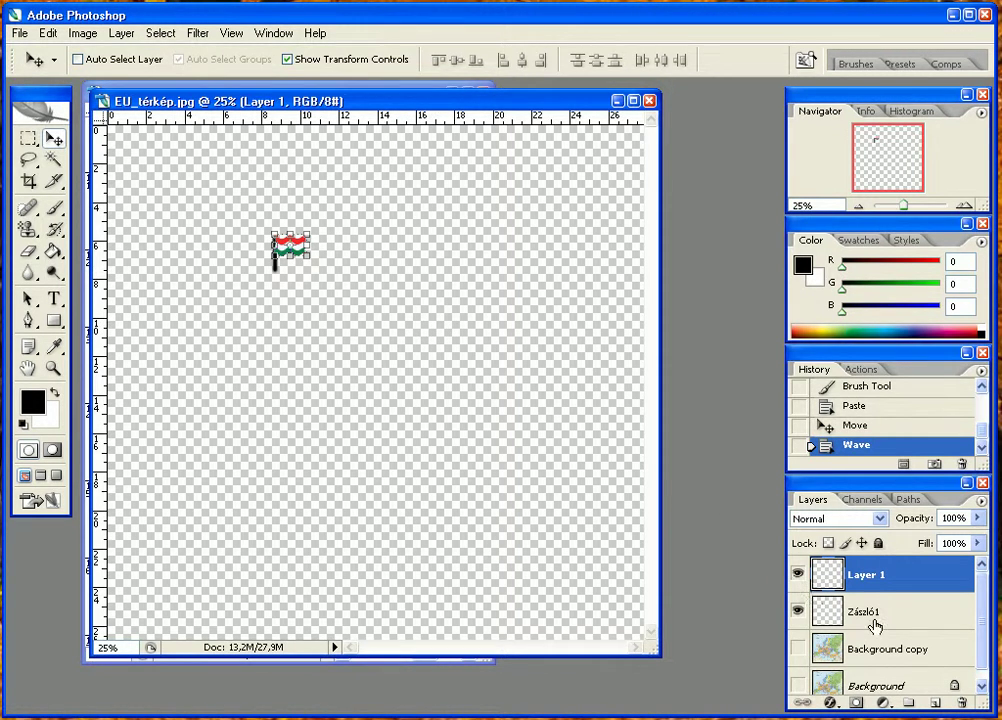
Combine the wavy flag and pole into one Layer 1 using Merge Visible.
{"action": "right_click", "coordinate": [877, 576]}
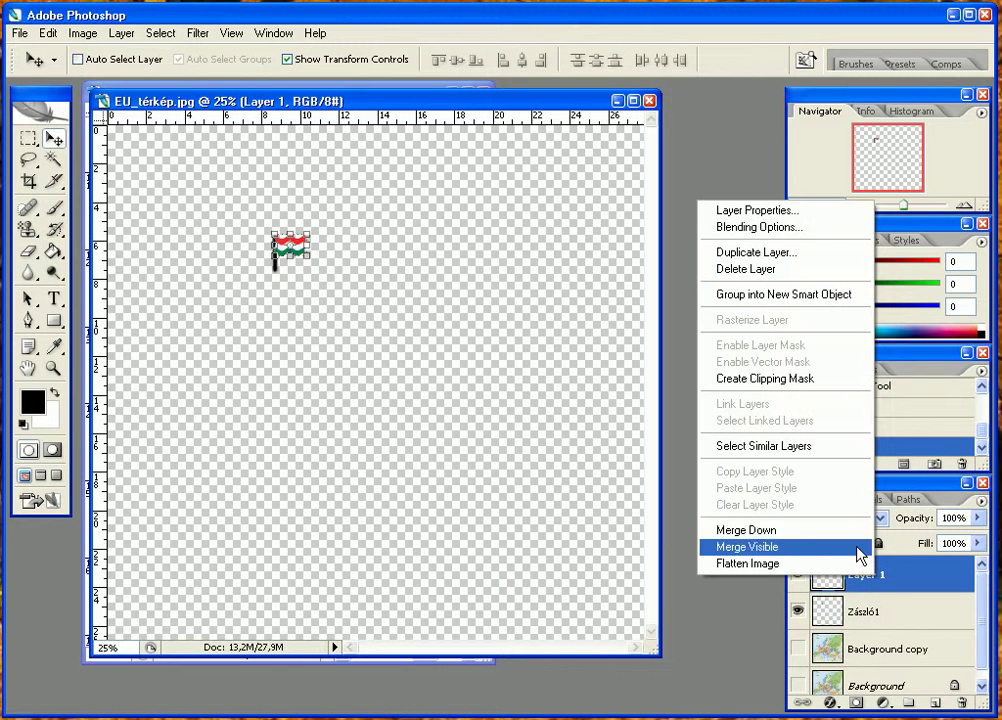
{"action": "left_click", "coordinate": [843, 549]}
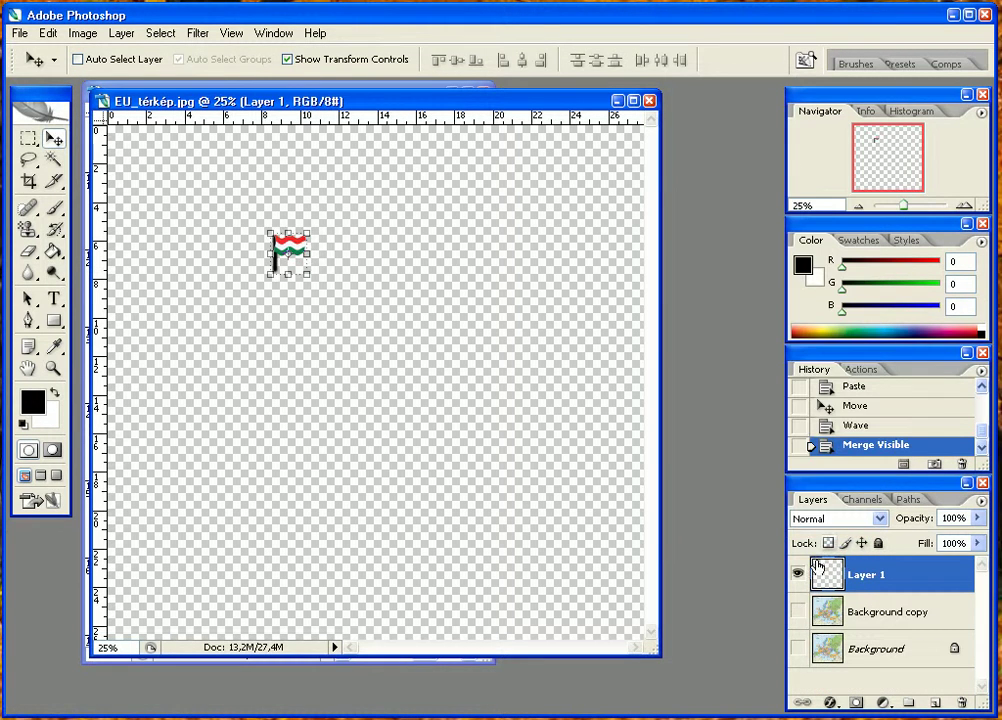
{"action": "double_click", "coordinate": [887, 583]}
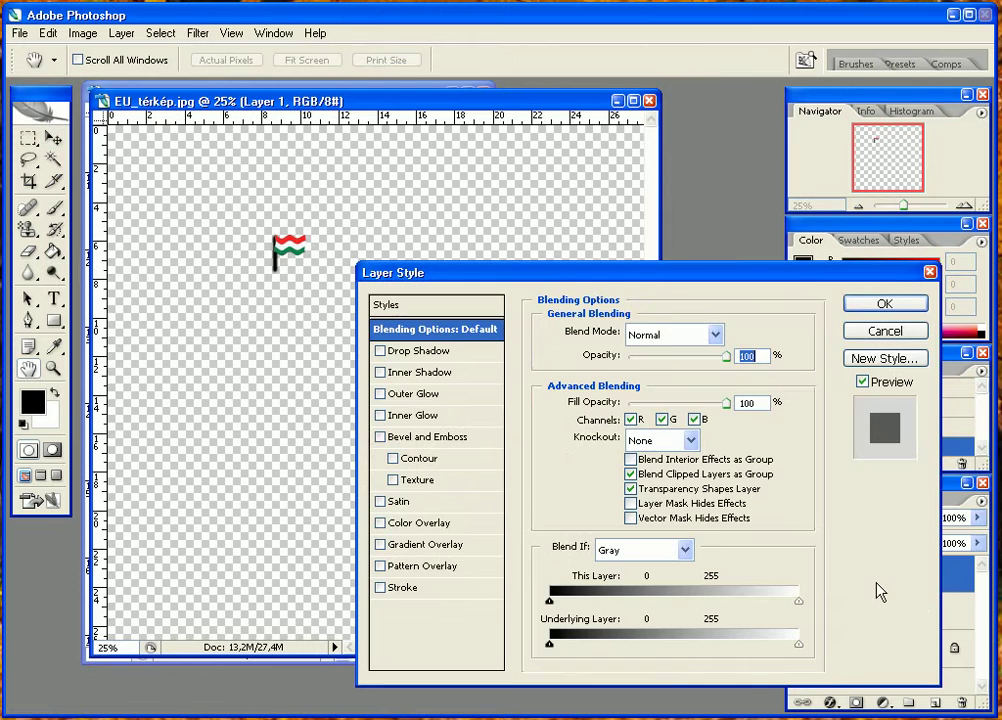
{"action": "left_click", "coordinate": [879, 344]}
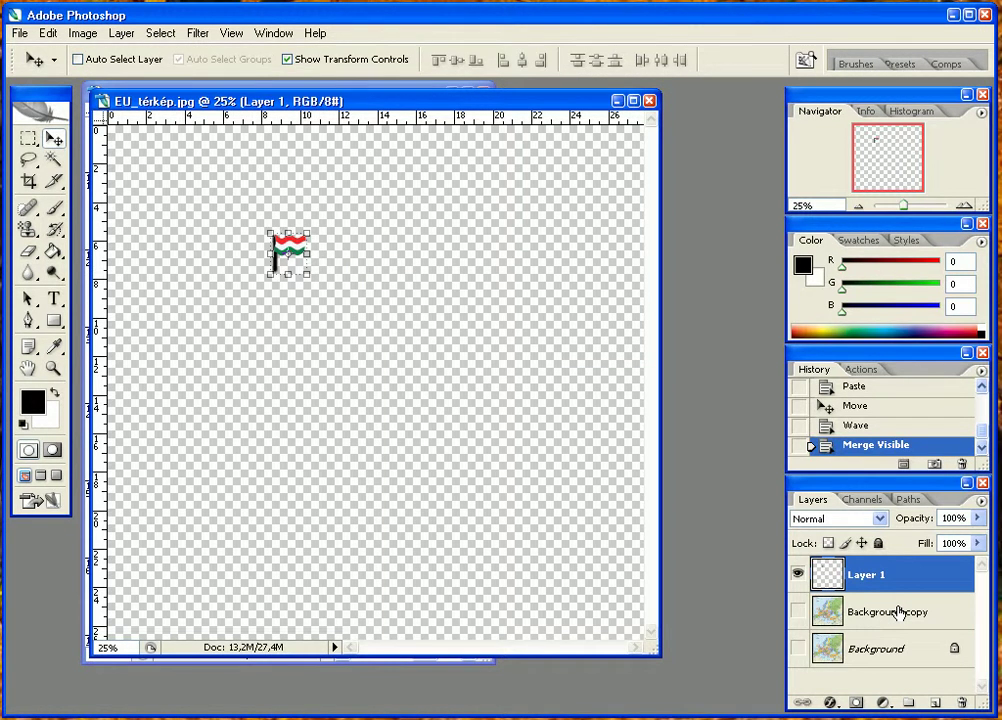
{"action": "key", "text": "z"}
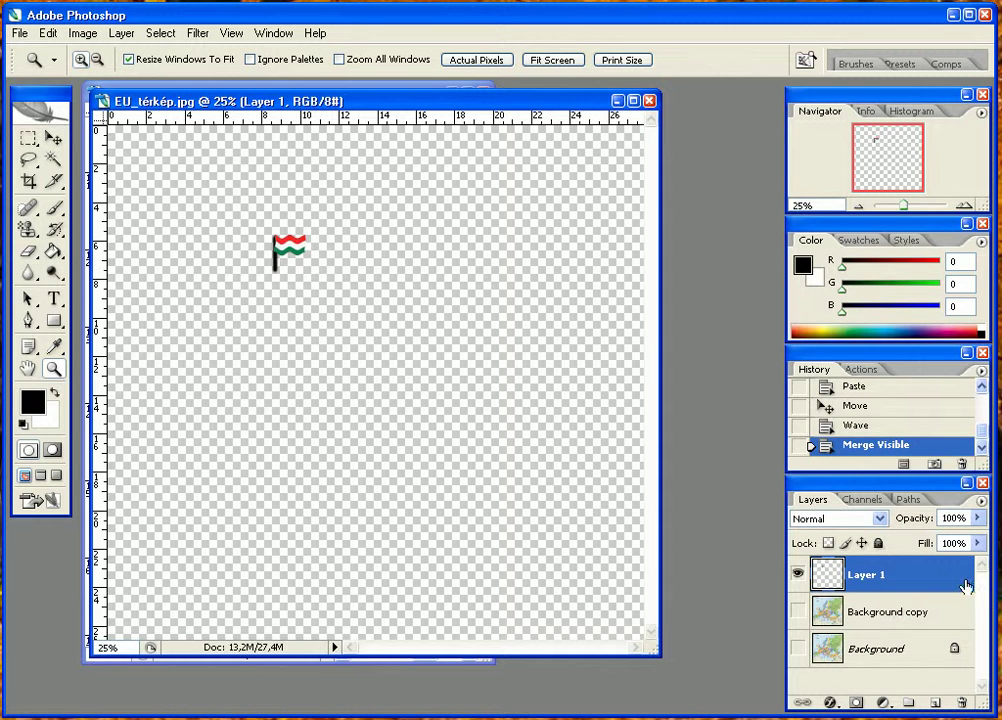
{"action": "double_click", "coordinate": [912, 583]}
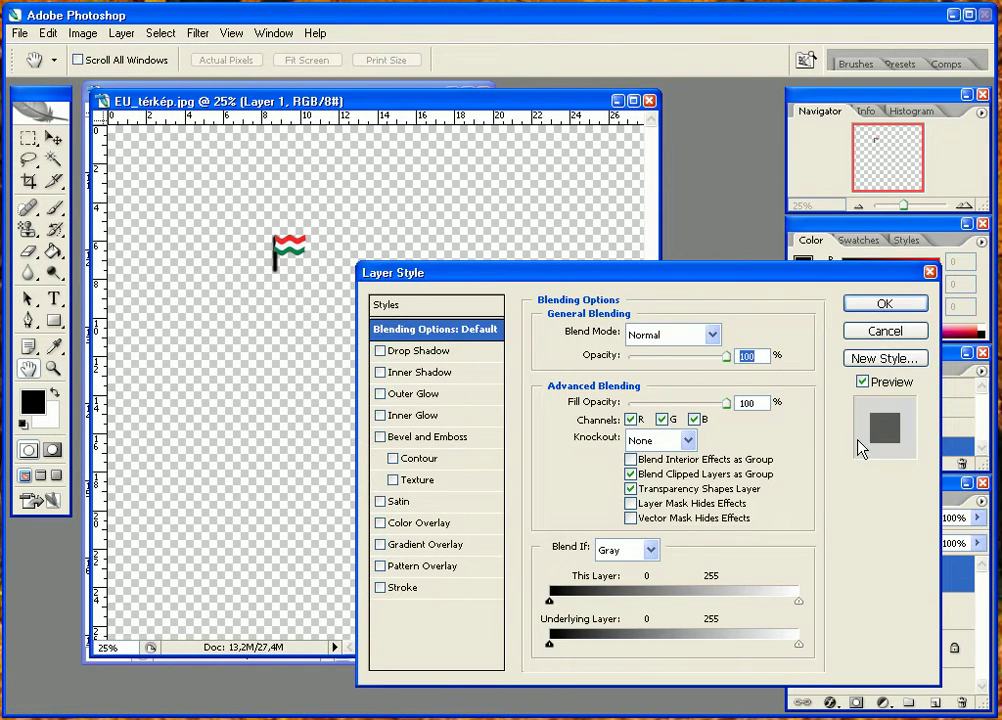
{"action": "left_click", "coordinate": [885, 330]}
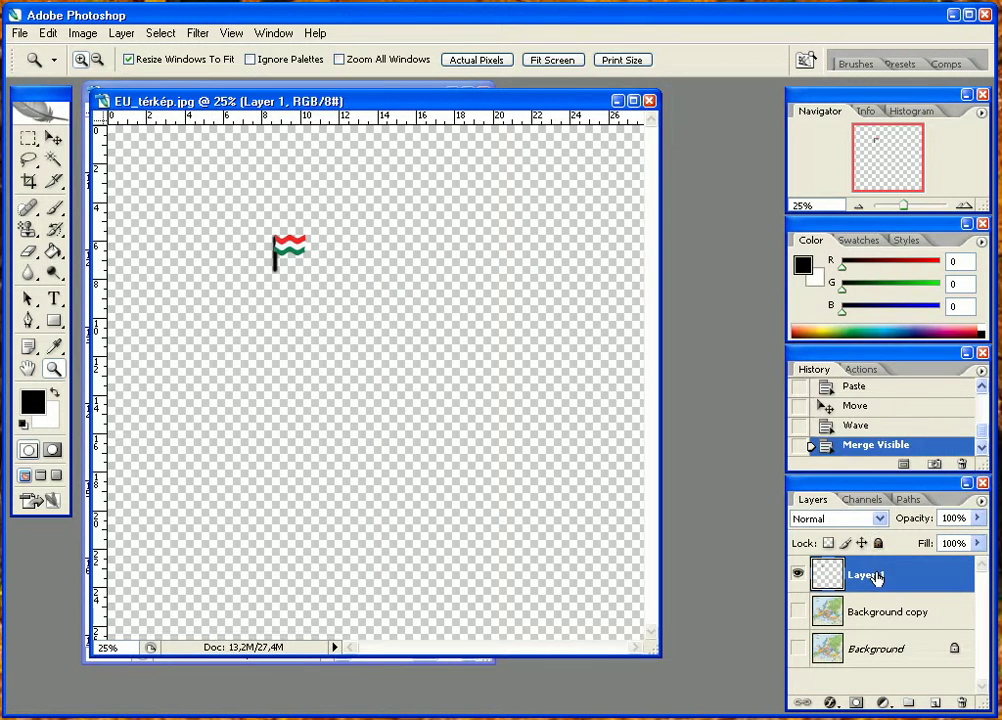
Rename the merged flag layer to Magyarország through Layer Properties.
{"action": "right_click", "coordinate": [875, 574]}
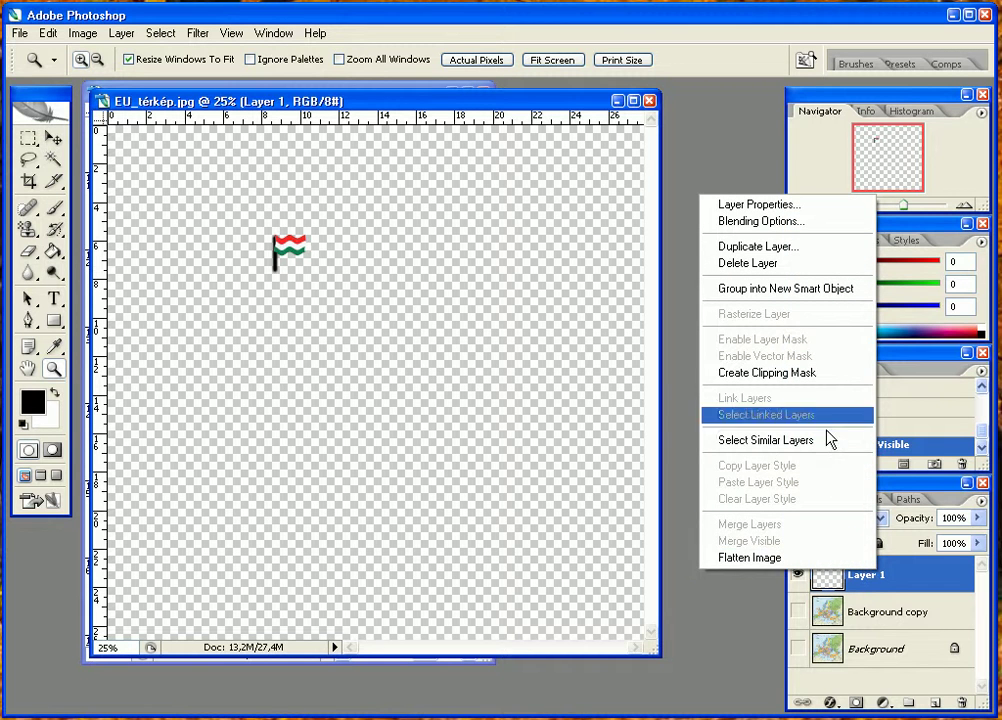
{"action": "left_click", "coordinate": [808, 205]}
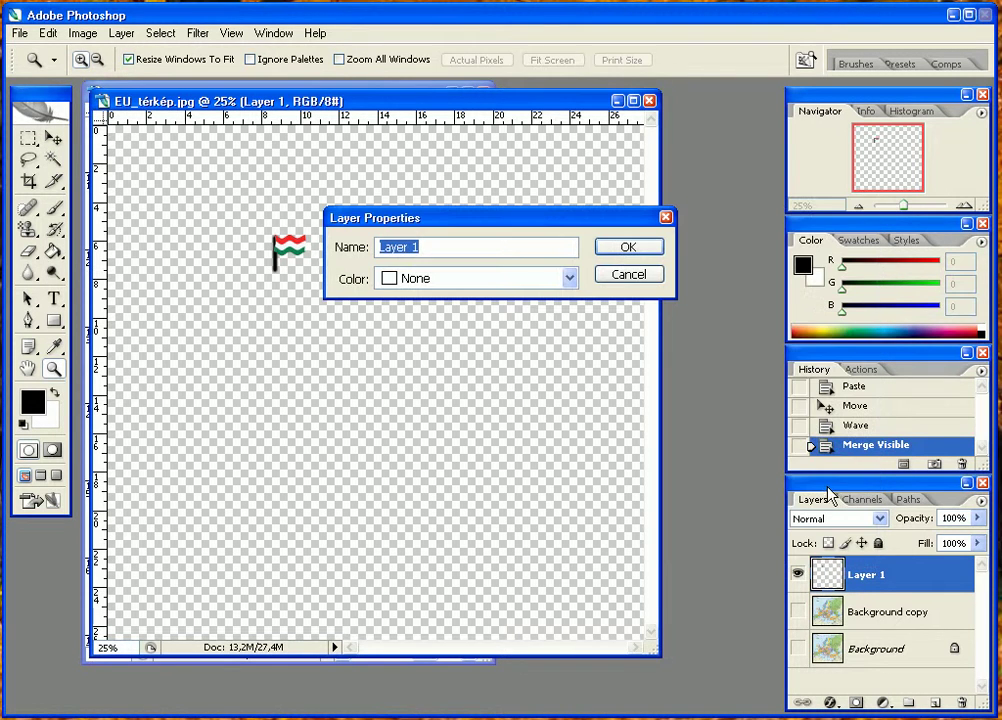
{"action": "type", "text": "ZT"}
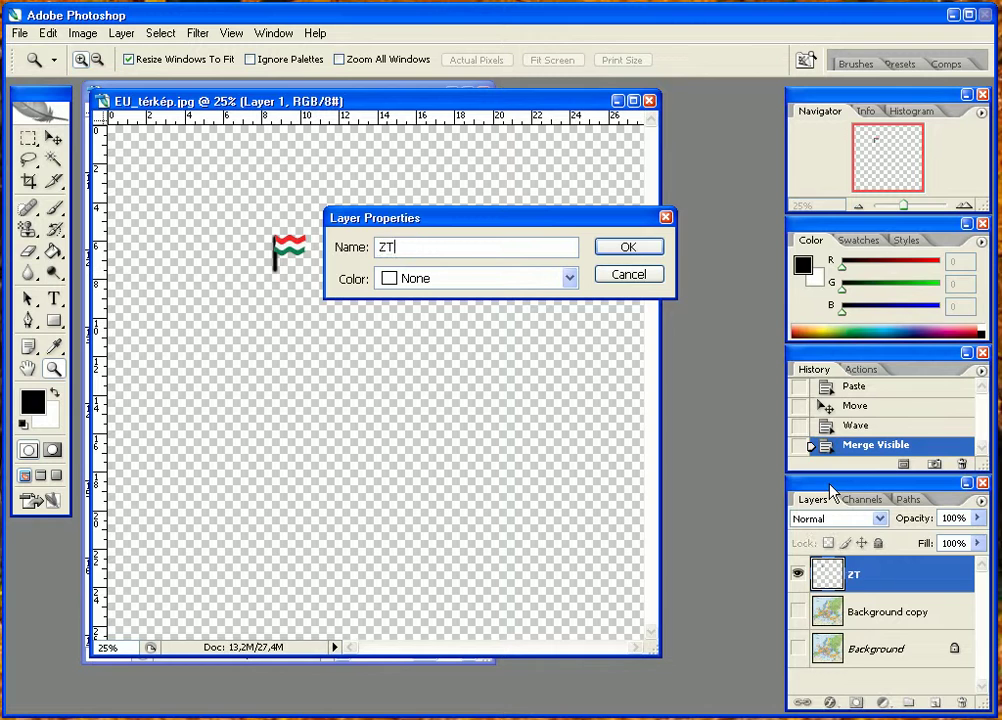
{"action": "key", "text": "BackSpace"}
{"action": "type", "text": "ászló"}
{"action": "key", "text": "BackSpace"}
{"action": "key", "text": "BackSpace"}
{"action": "key", "text": "BackSpace"}
{"action": "key", "text": "BackSpace"}
{"action": "key", "text": "BackSpace"}
{"action": "type", "text": "Magyaro"}
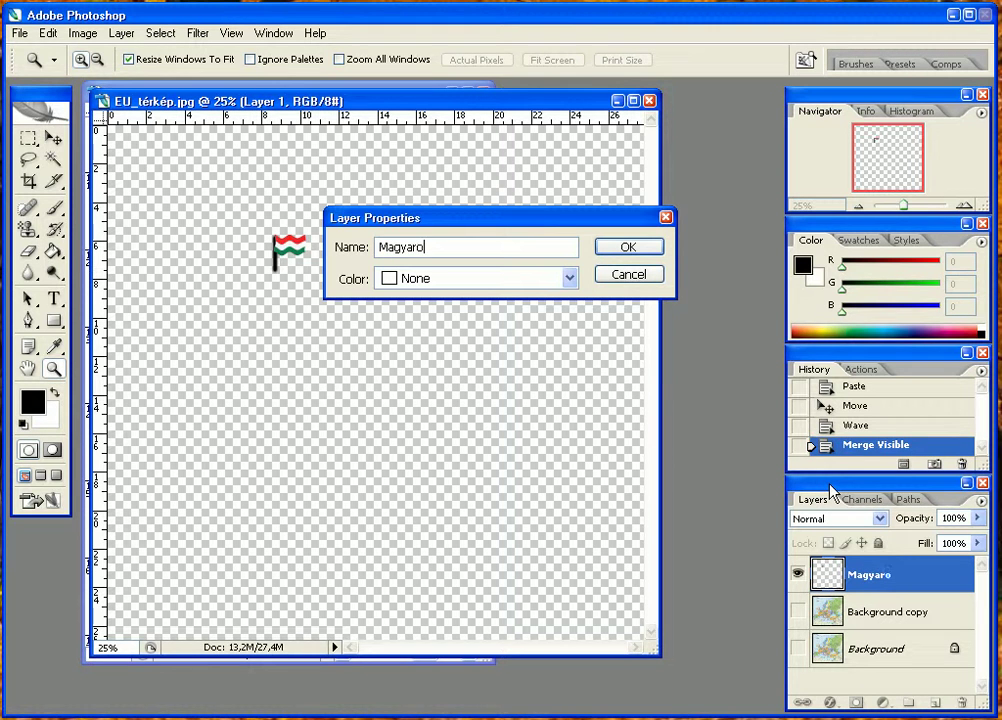
{"action": "type", "text": "ág"}
{"action": "left_click", "coordinate": [628, 248]}
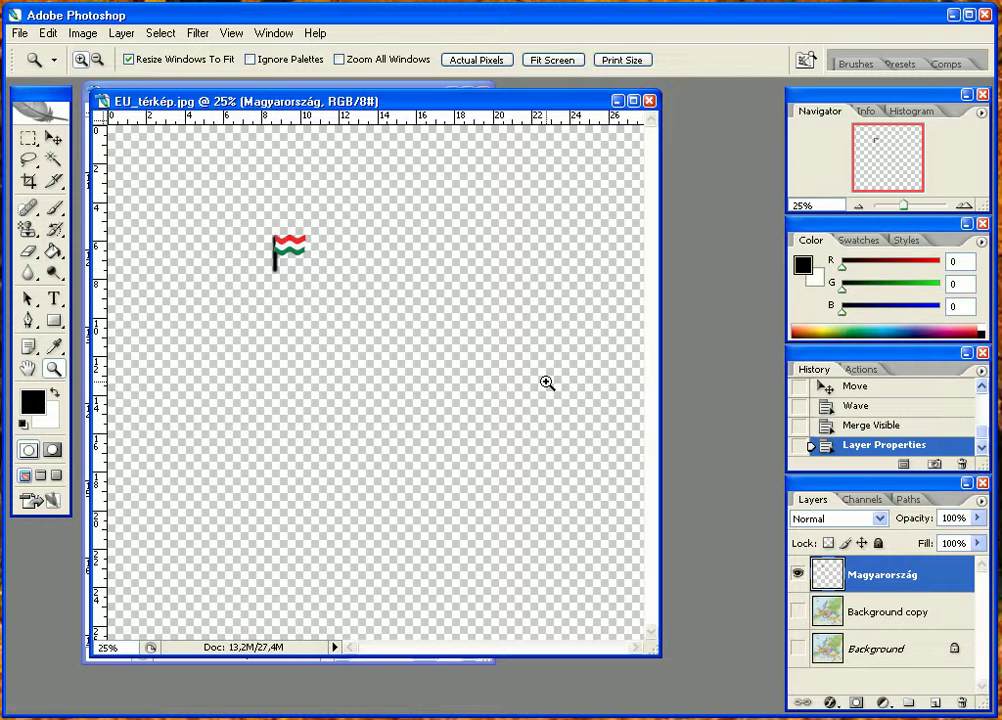
Unhide the Background copy map layer and drag the Magyarország flag onto Hungary.
{"action": "left_click", "coordinate": [797, 611]}
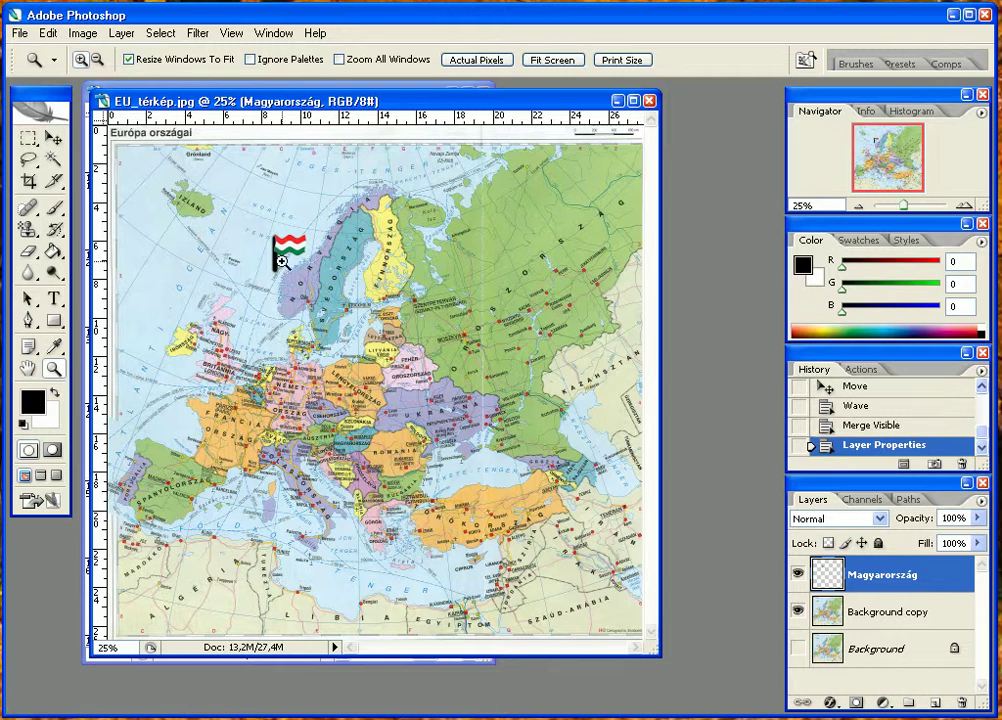
{"action": "left_click", "coordinate": [53, 142]}
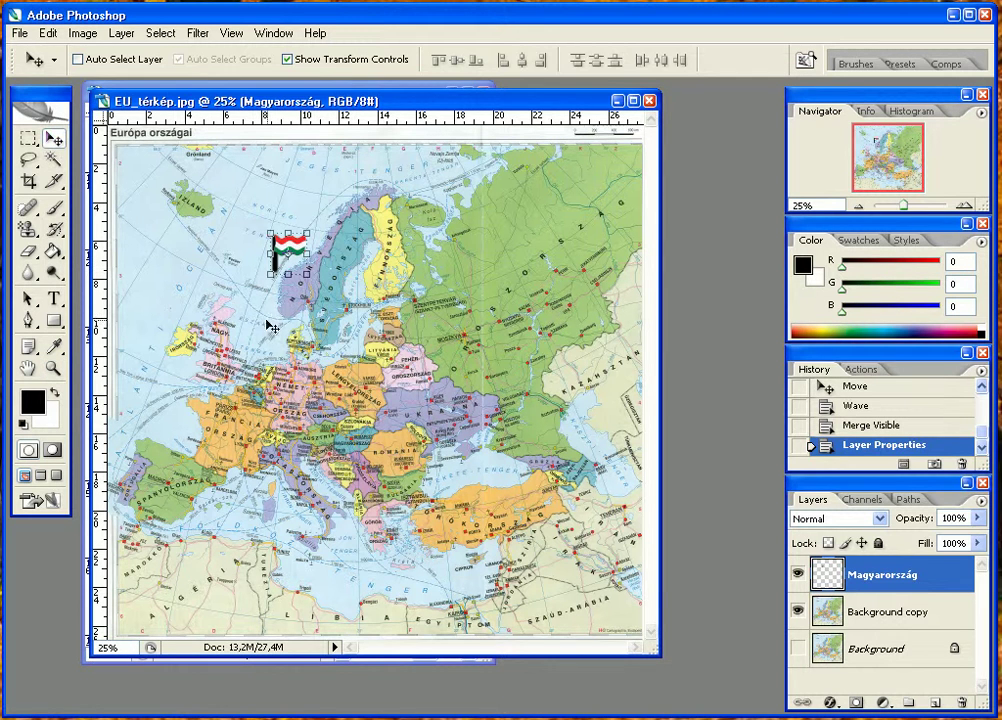
{"action": "mouse_move", "coordinate": [296, 272]}
{"action": "left_mouse_down"}
{"action": "mouse_move", "coordinate": [305, 330]}
{"action": "mouse_move", "coordinate": [421, 483]}
{"action": "mouse_move", "coordinate": [388, 483]}
{"action": "left_mouse_up"}
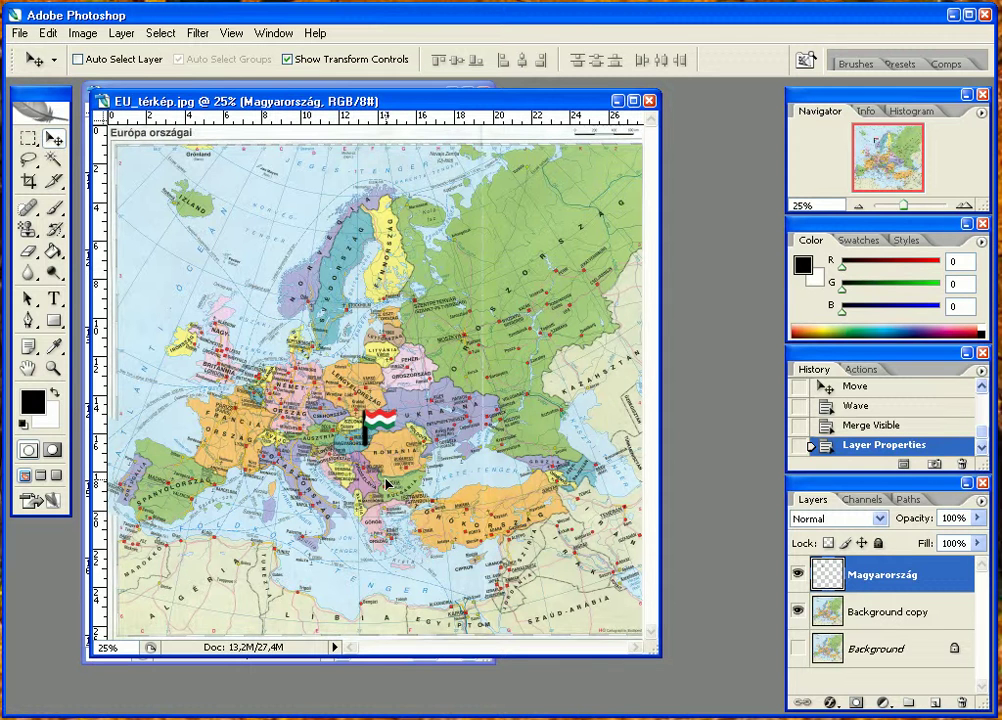
{"action": "left_click_drag", "start_coordinate": [388, 483], "coordinate": [386, 480]}
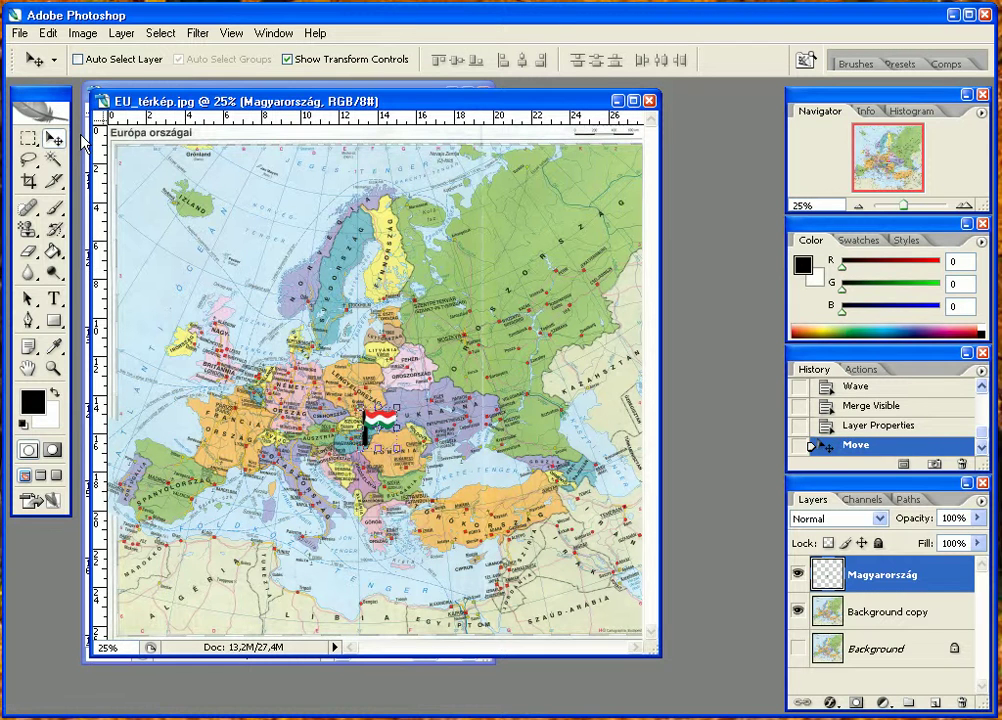
Open EU_térkép.psd from the Megoldás > Teszt4 folder.
{"action": "left_click", "coordinate": [19, 33]}
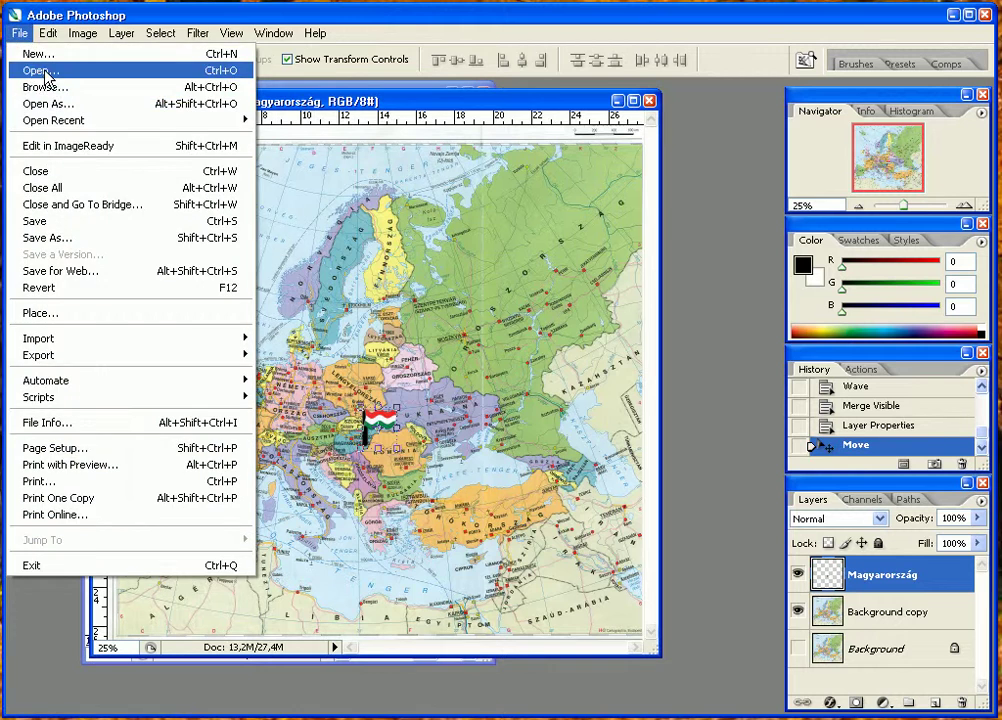
{"action": "left_click", "coordinate": [43, 72]}
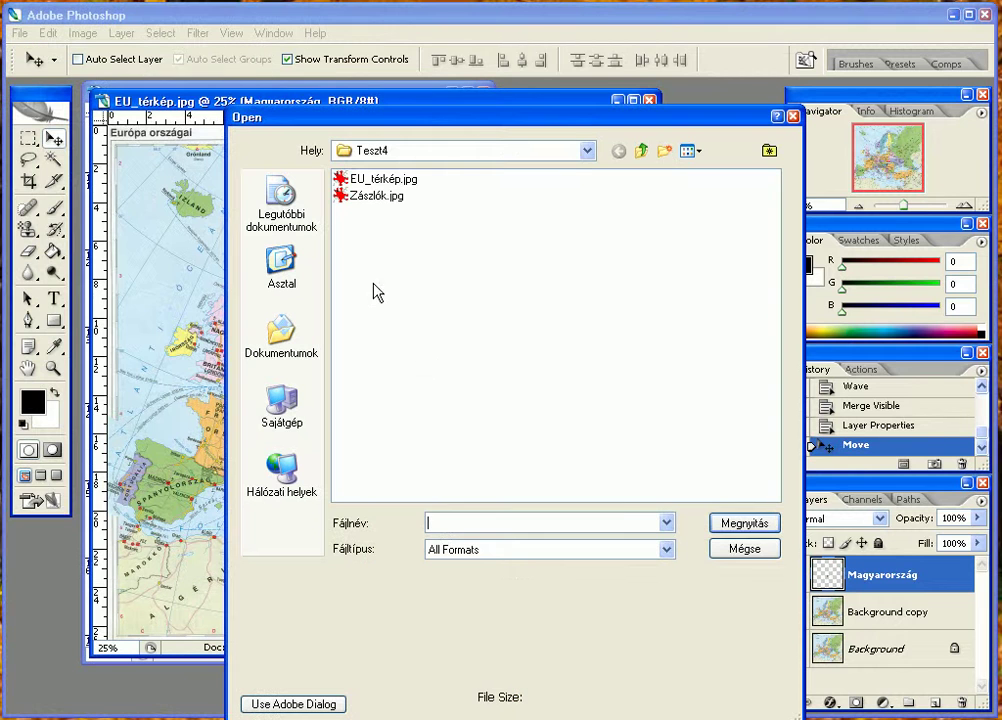
{"action": "left_click", "coordinate": [648, 153]}
{"action": "left_click", "coordinate": [643, 152]}
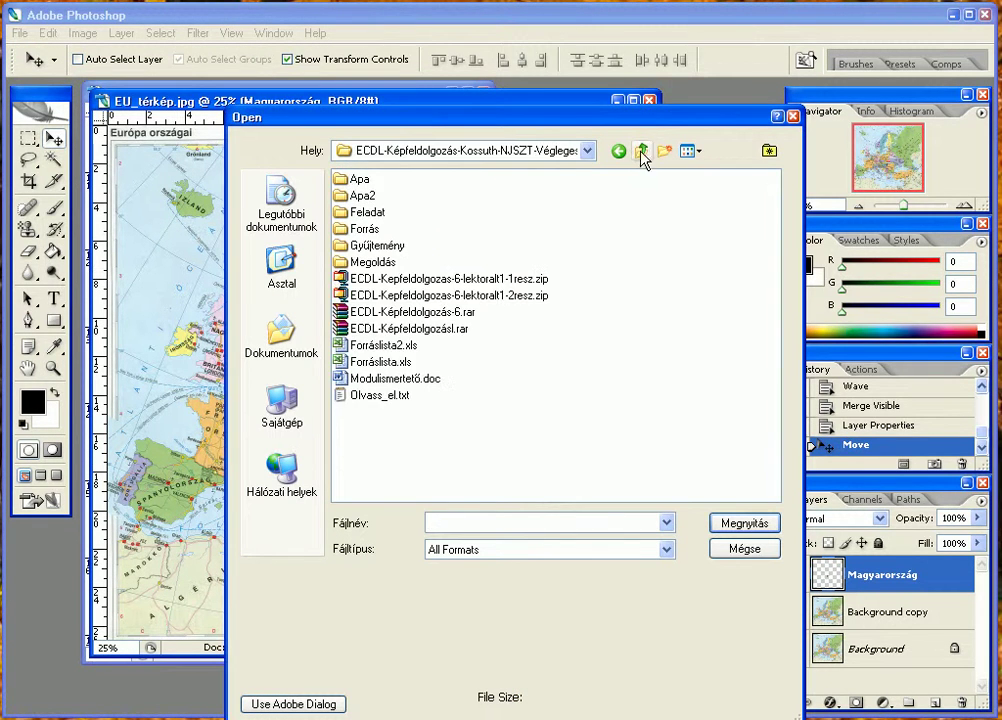
{"action": "double_click", "coordinate": [350, 323]}
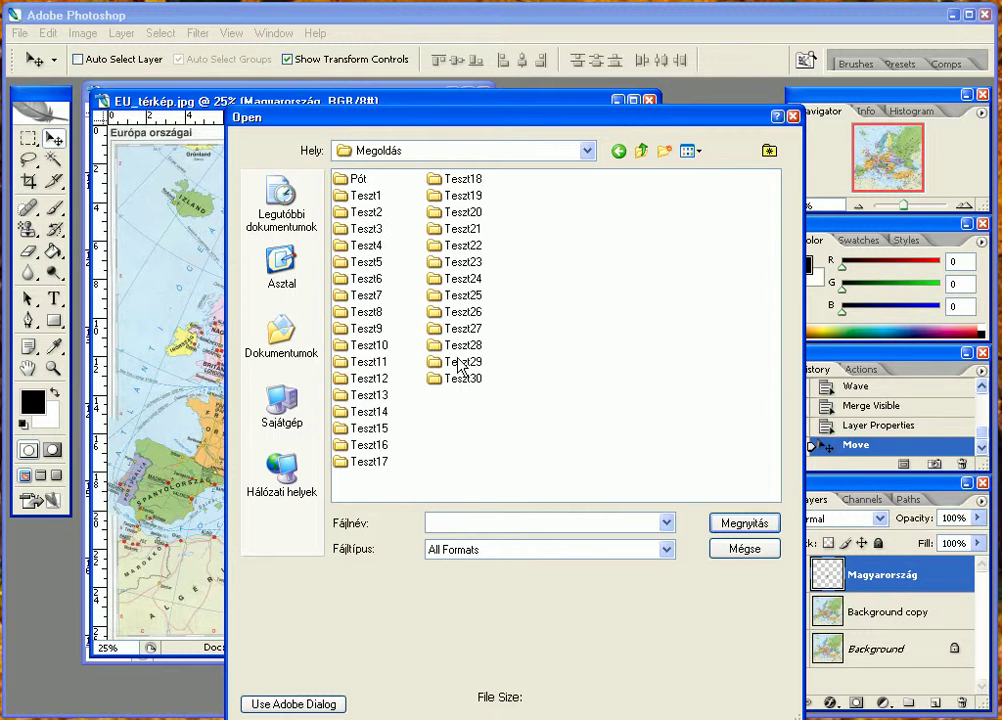
{"action": "double_click", "coordinate": [376, 247]}
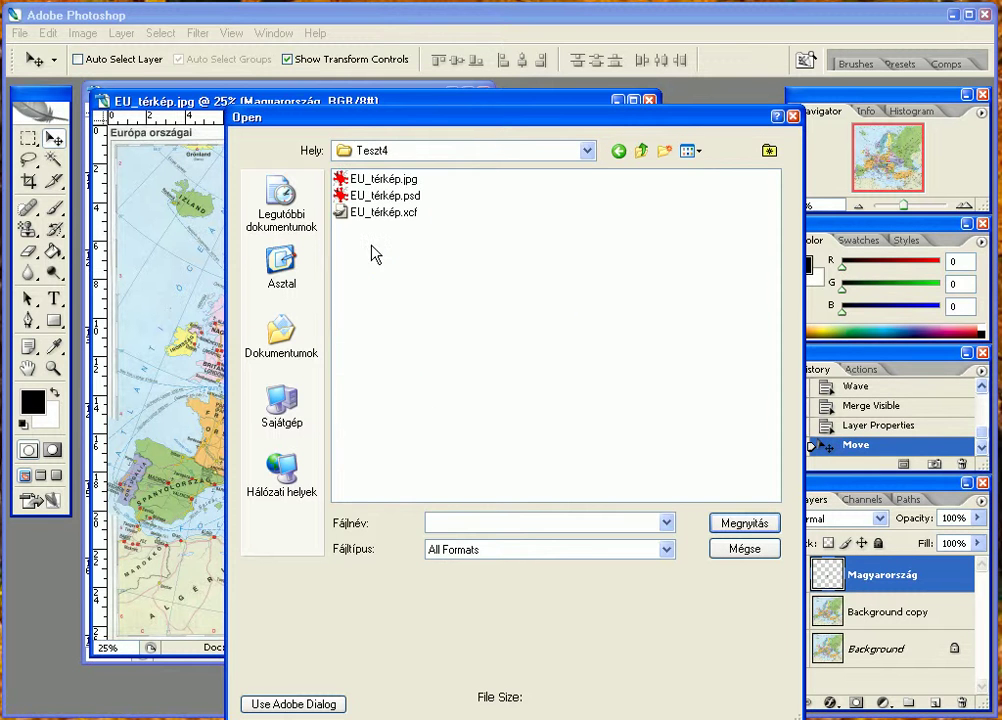
{"action": "double_click", "coordinate": [381, 196]}
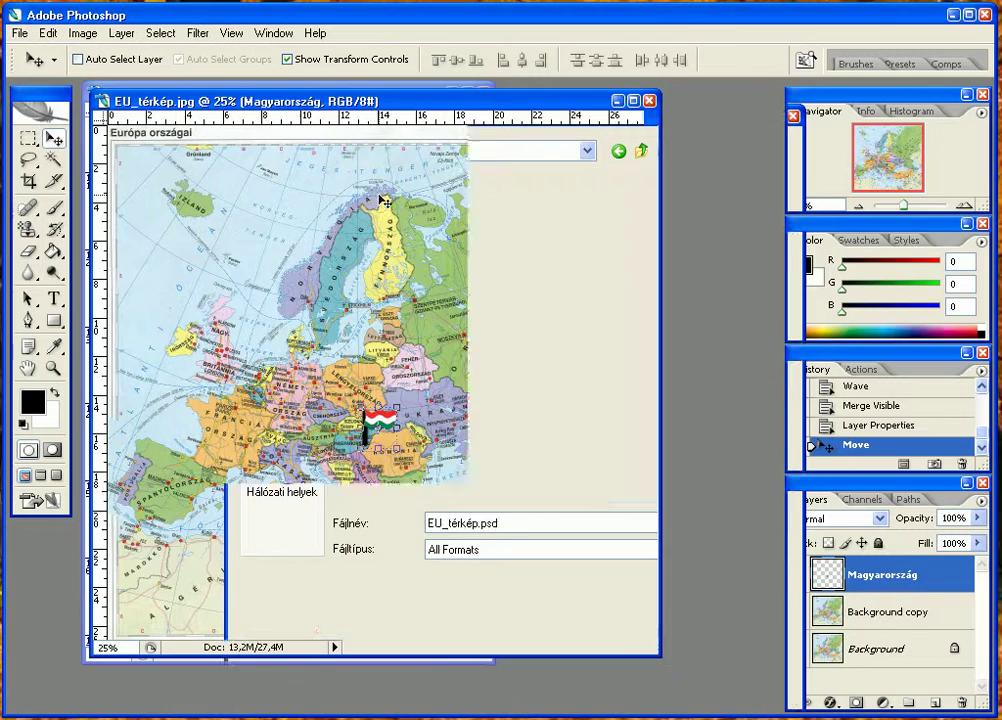